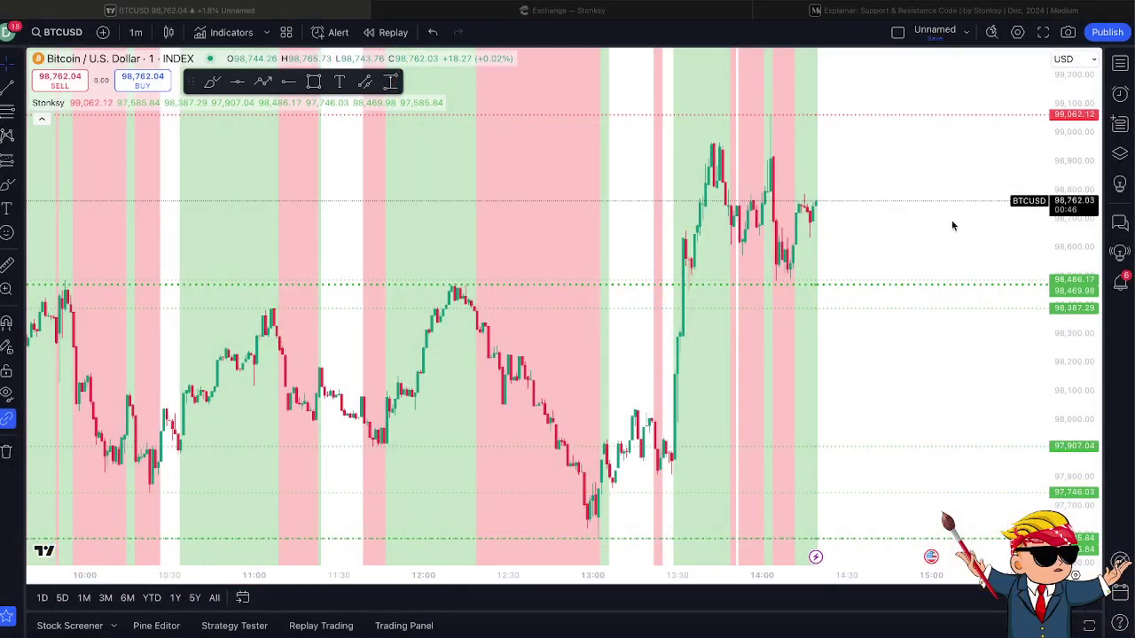
Pan the BTCUSD chart down slightly and squeeze the price axis to show more range
click(961, 218)
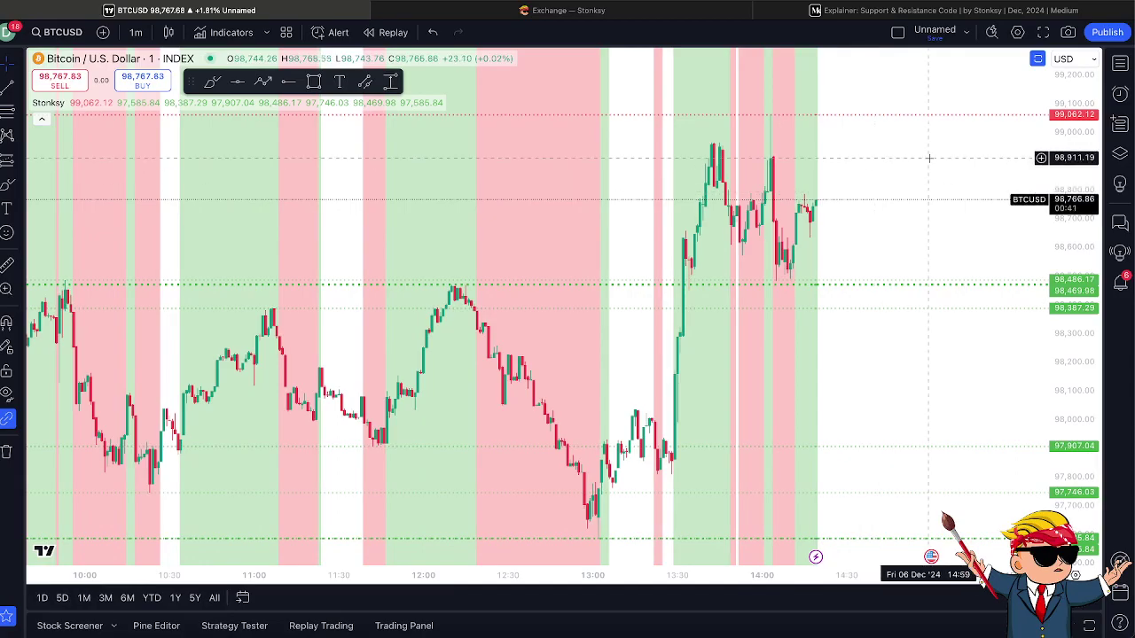
drag(929, 160, 925, 184)
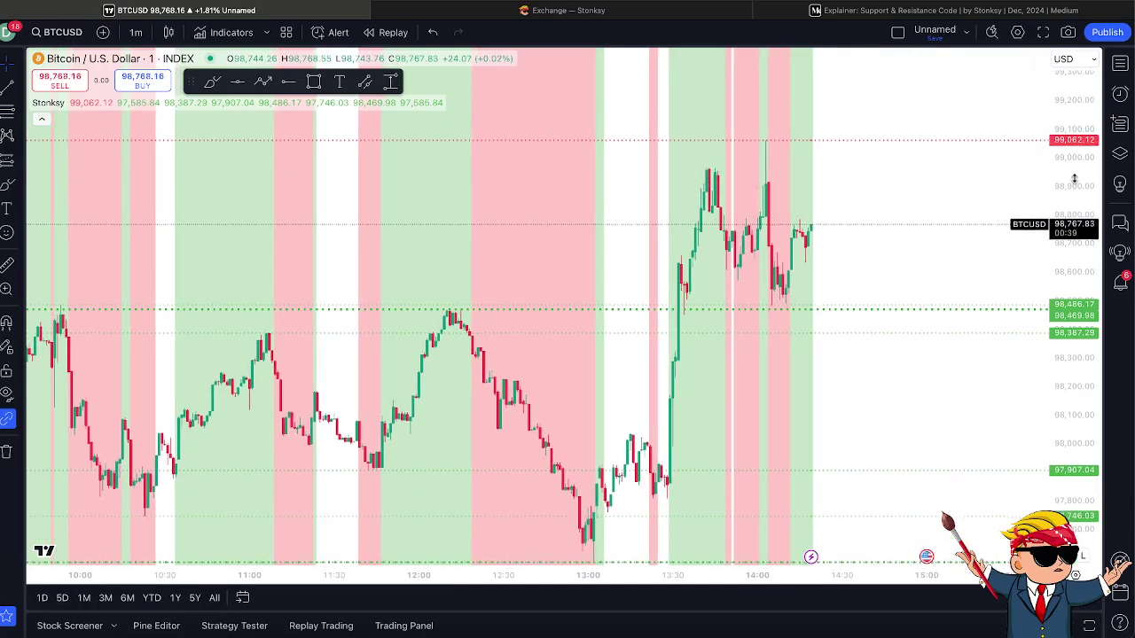
drag(1073, 179, 1074, 190)
drag(901, 228, 872, 228)
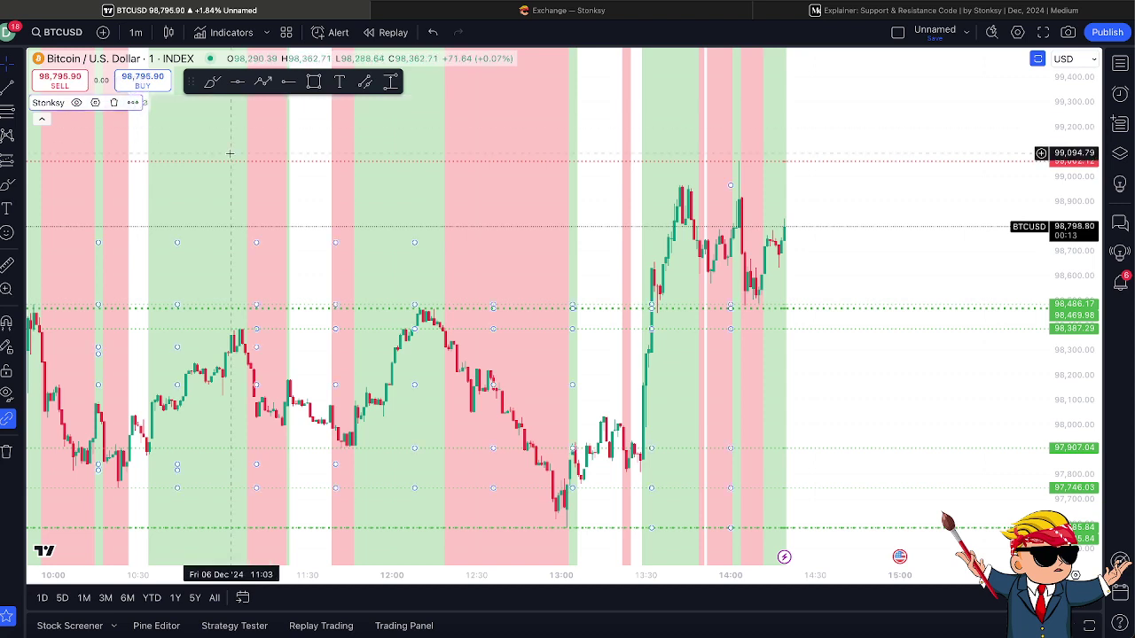
click(133, 103)
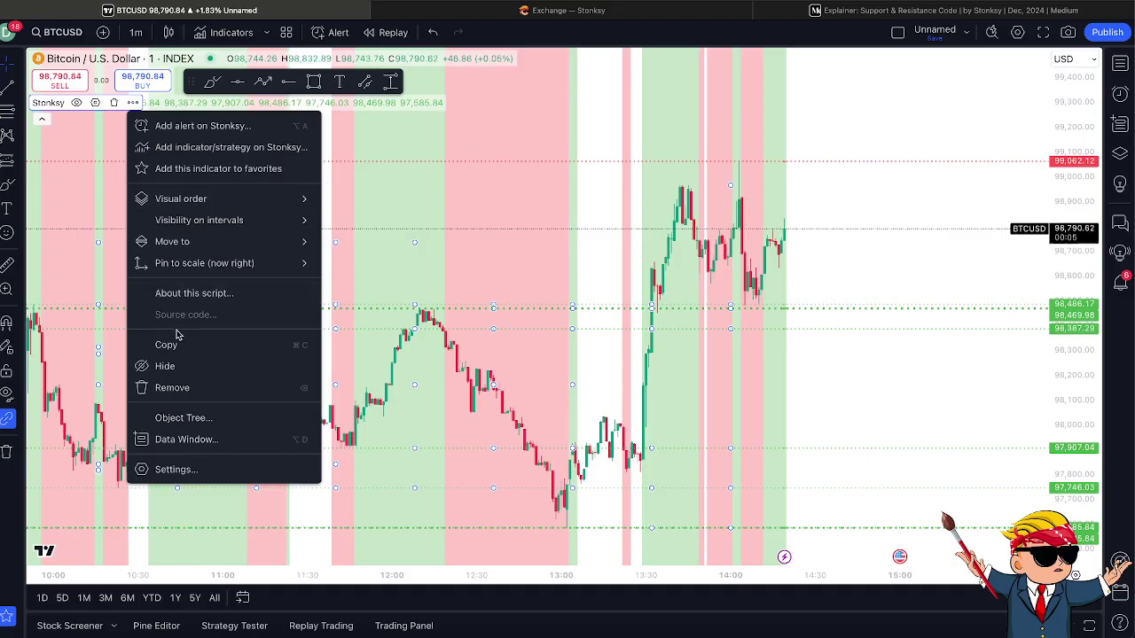
click(489, 200)
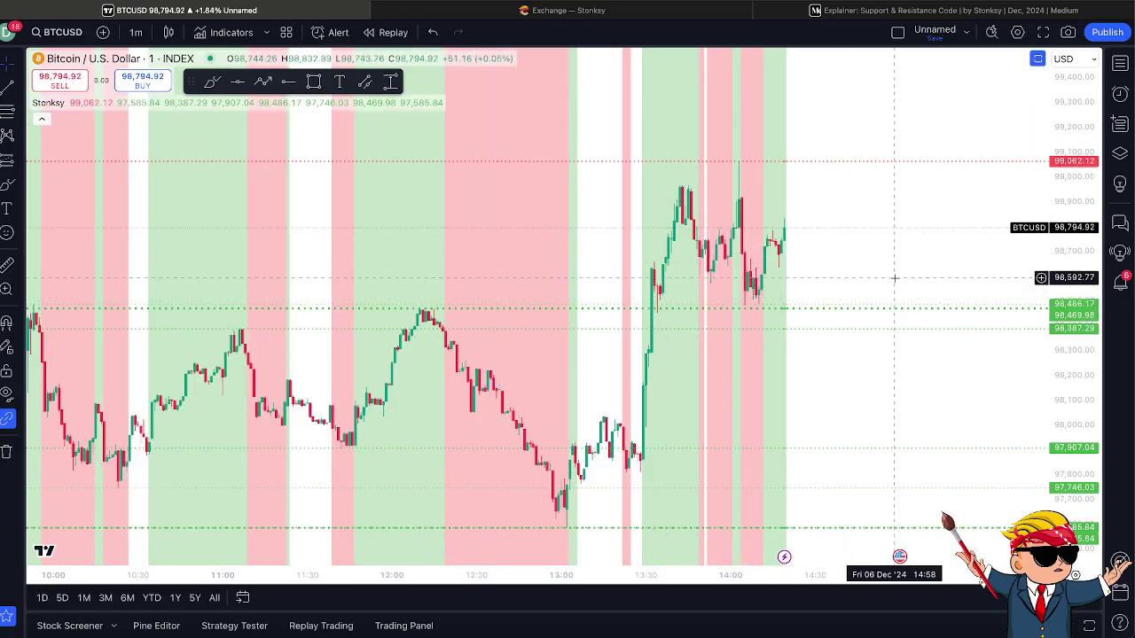
drag(894, 279, 872, 269)
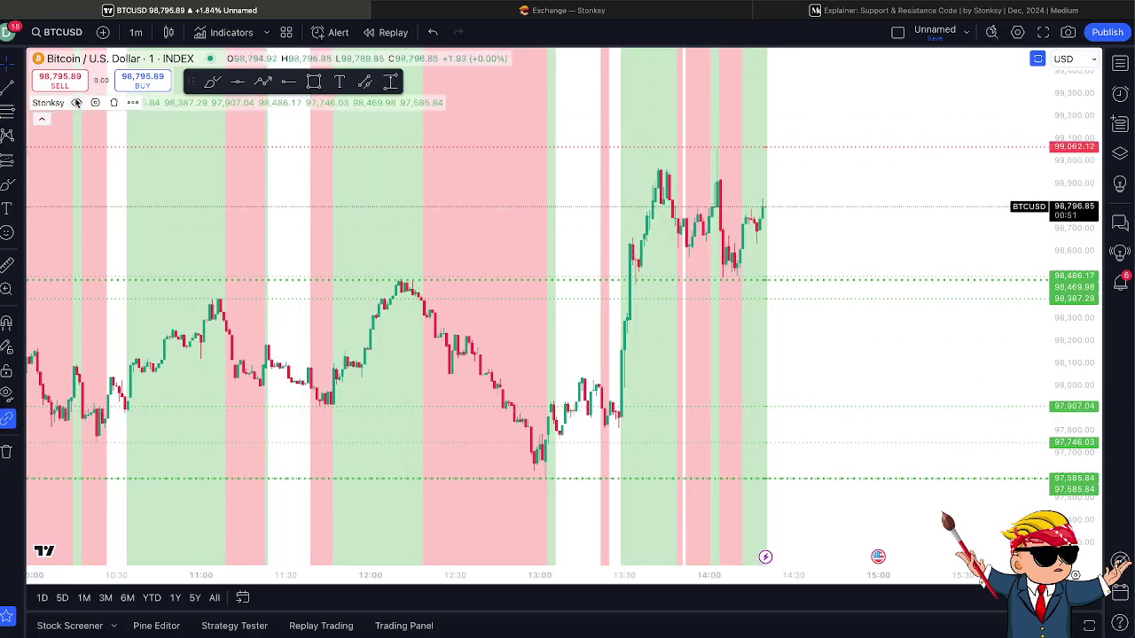
Hide the original Stonksy indicator with its eye icon in the legend
click(76, 102)
click(39, 122)
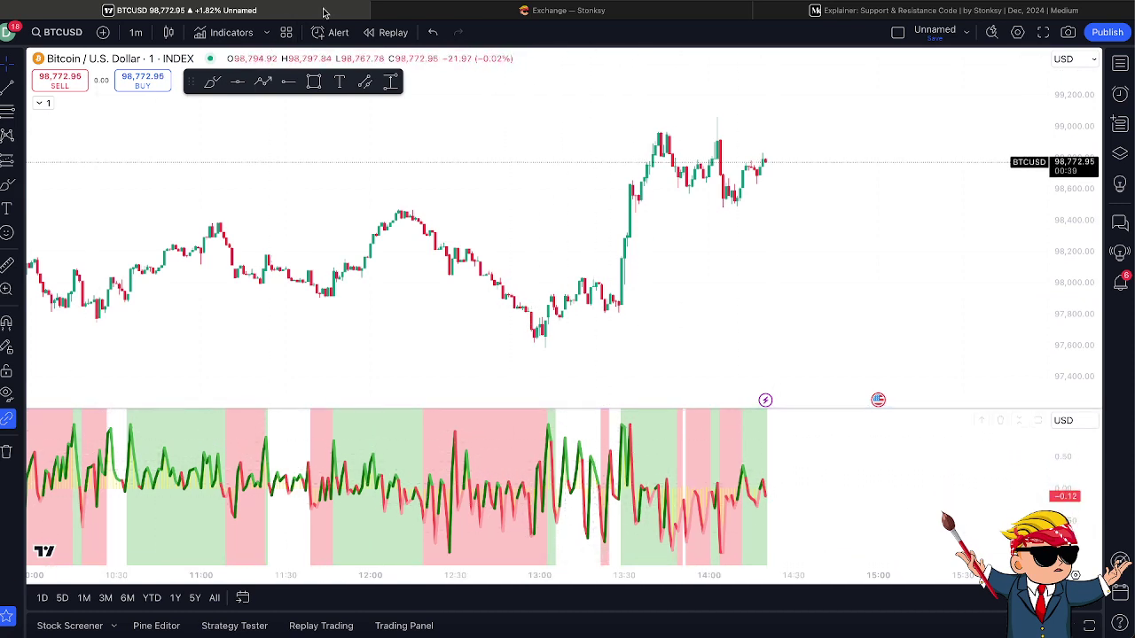
click(40, 102)
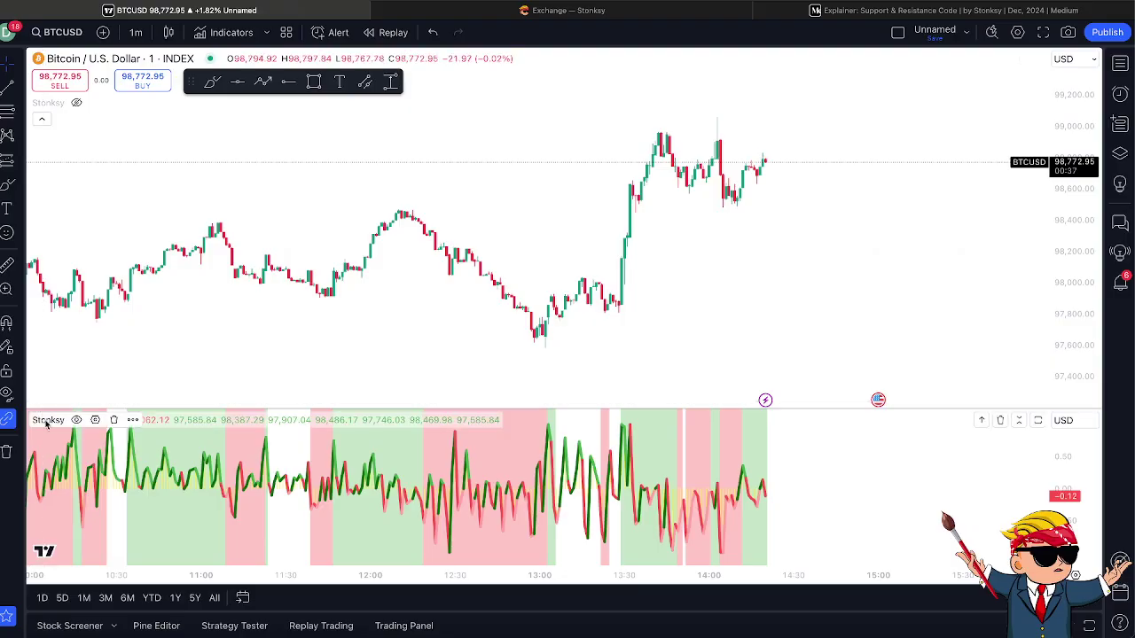
Move the lower-pane Stonksy copy to the existing price pane above
click(134, 421)
mouse_move(263, 394)
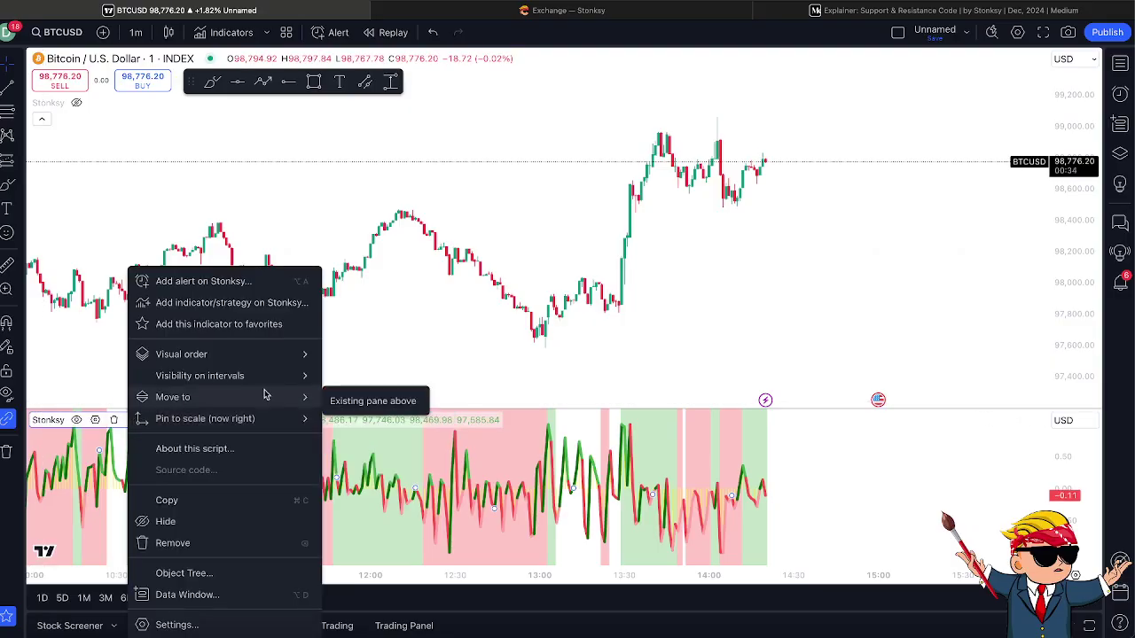
click(354, 403)
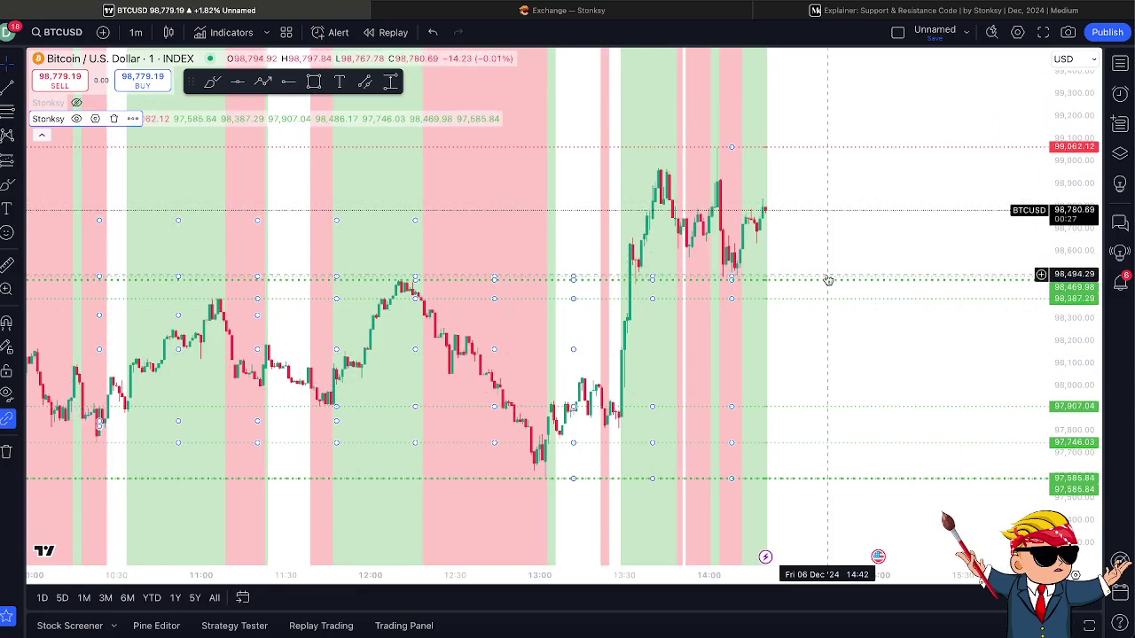
Uncheck Plot and Line in the Stonksy copy's Style settings and confirm with Ok
click(975, 227)
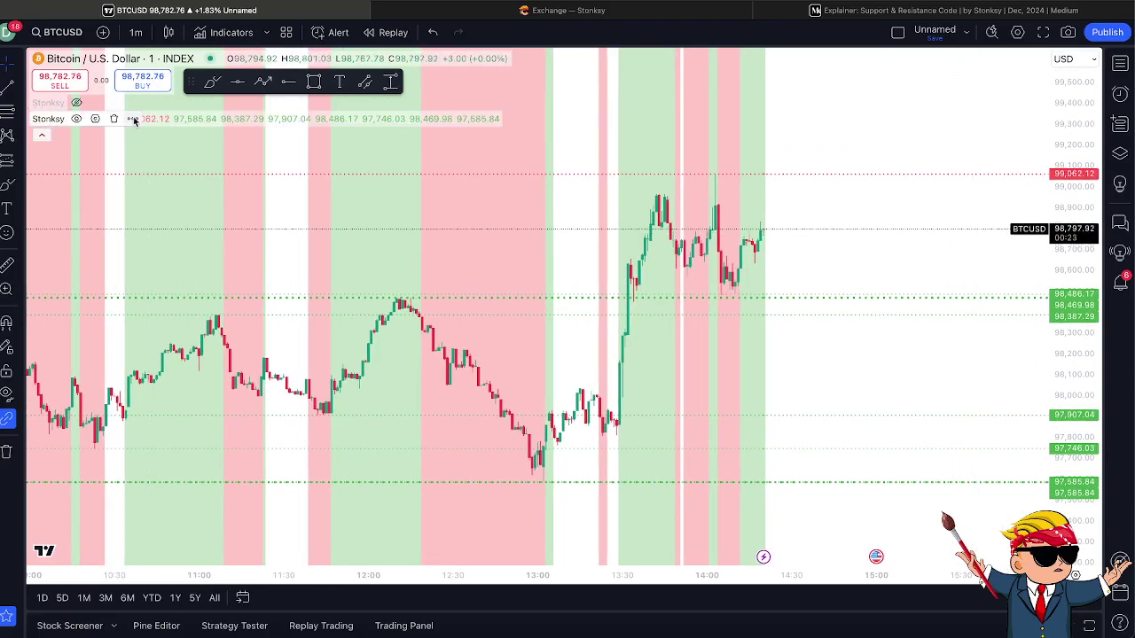
click(95, 118)
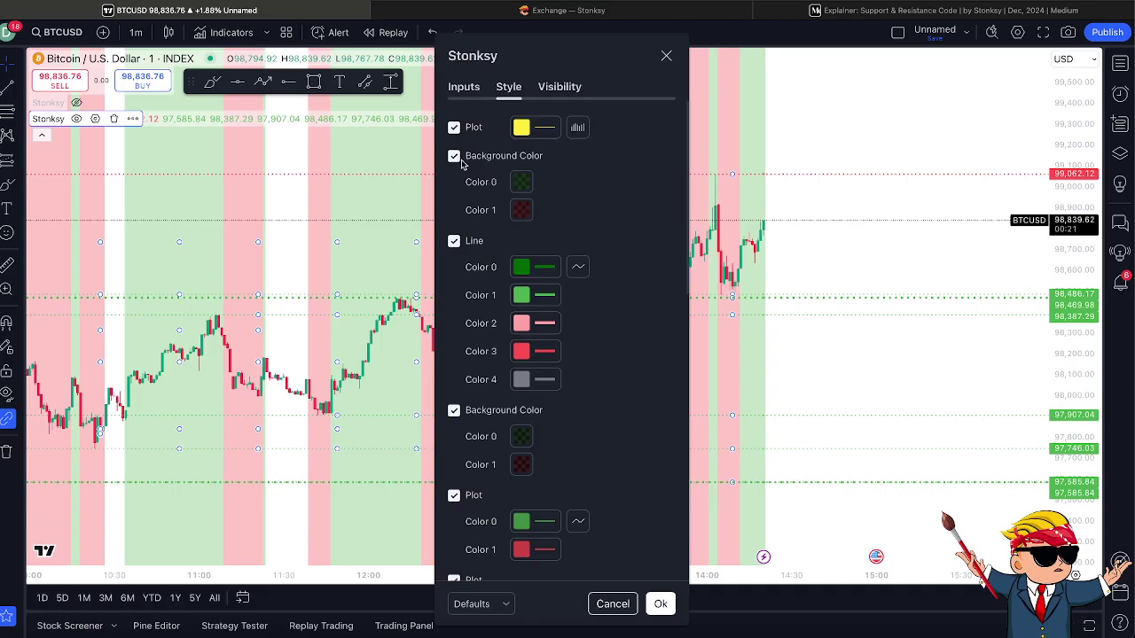
click(454, 127)
click(454, 240)
click(661, 603)
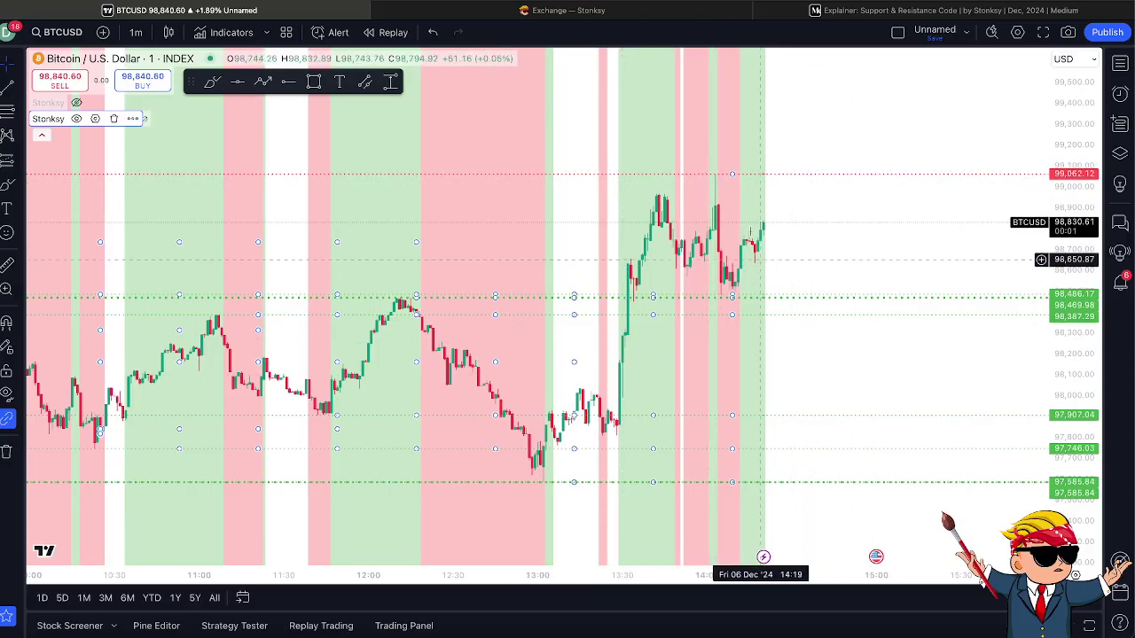
click(94, 119)
click(466, 87)
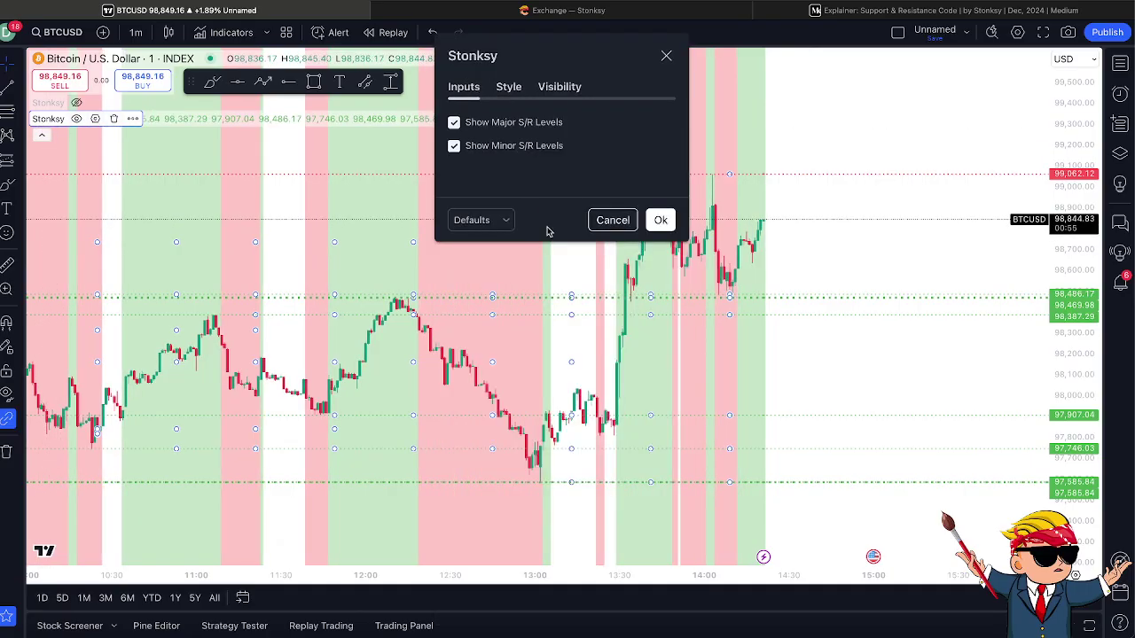
click(454, 146)
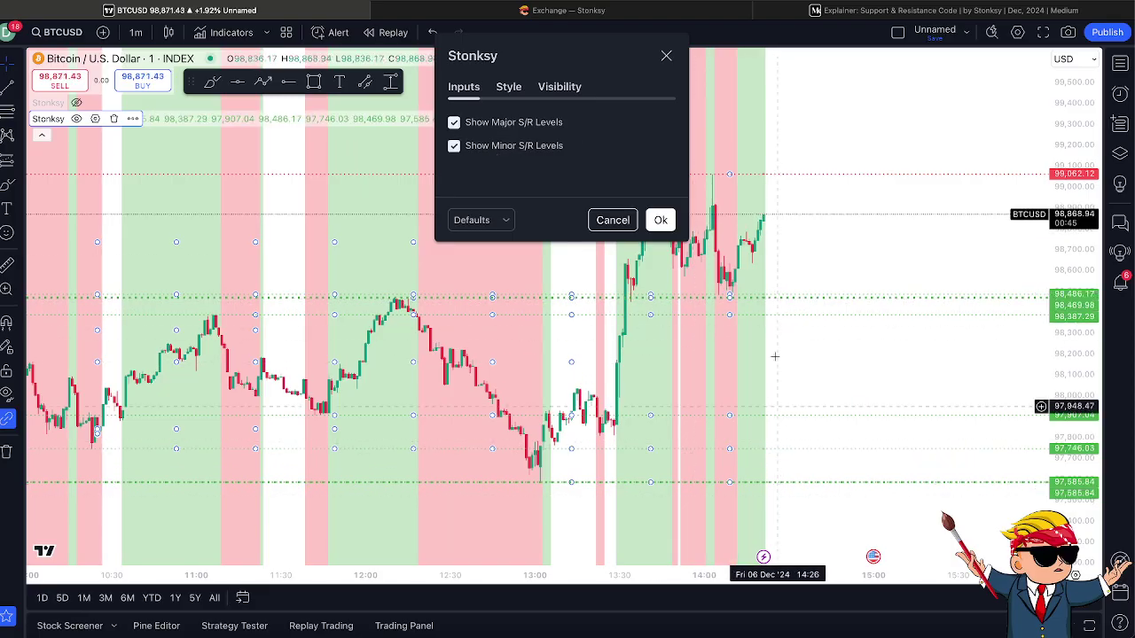
click(453, 147)
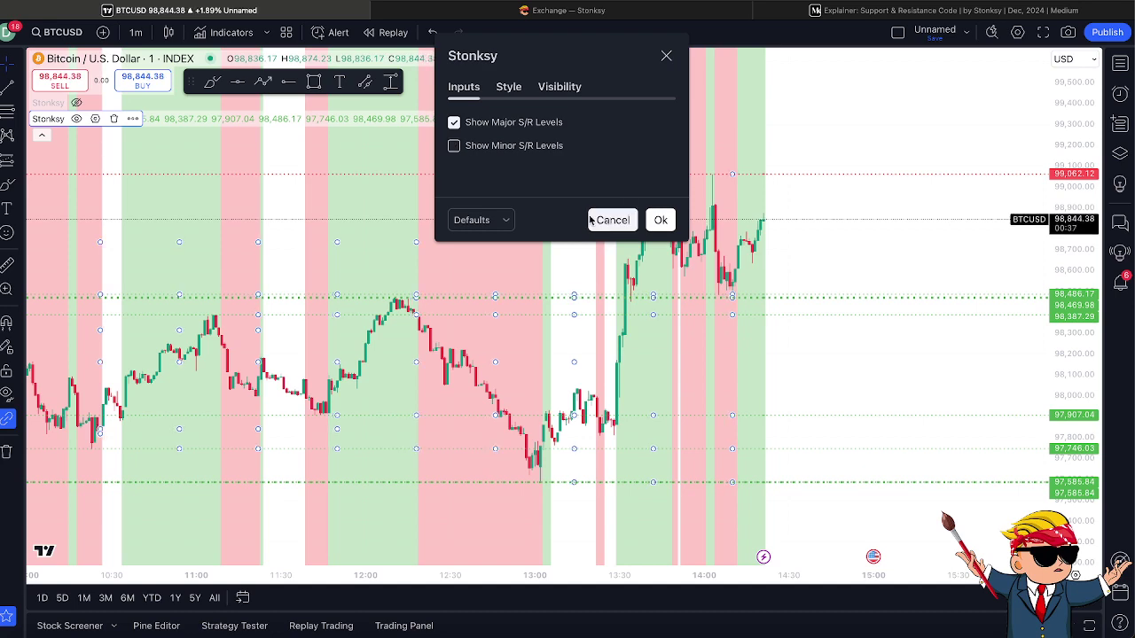
click(661, 220)
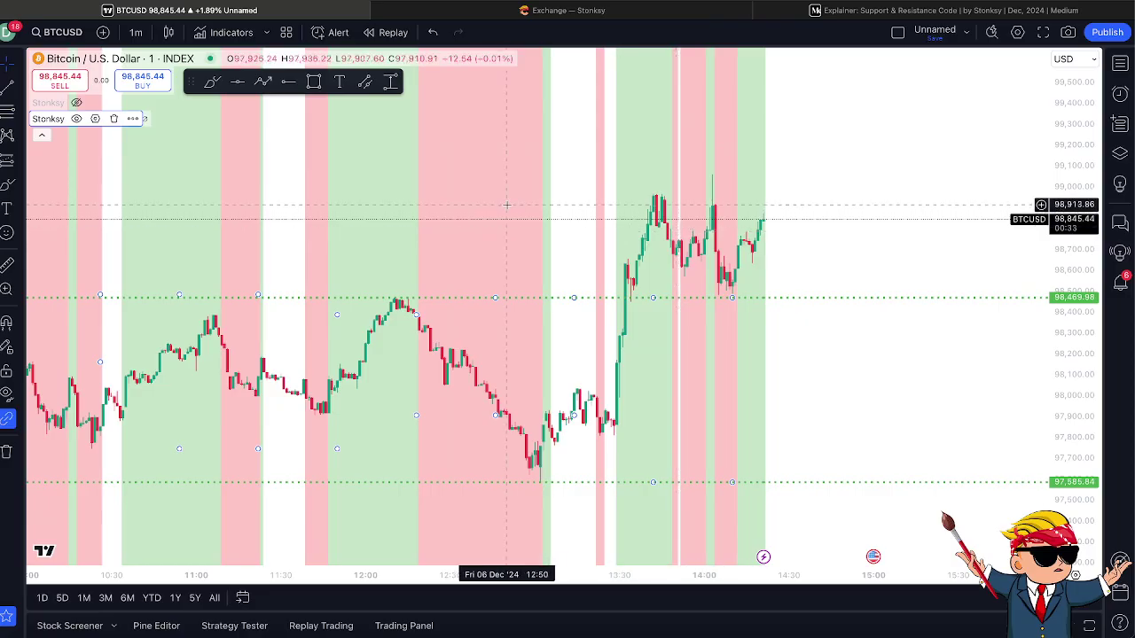
click(95, 118)
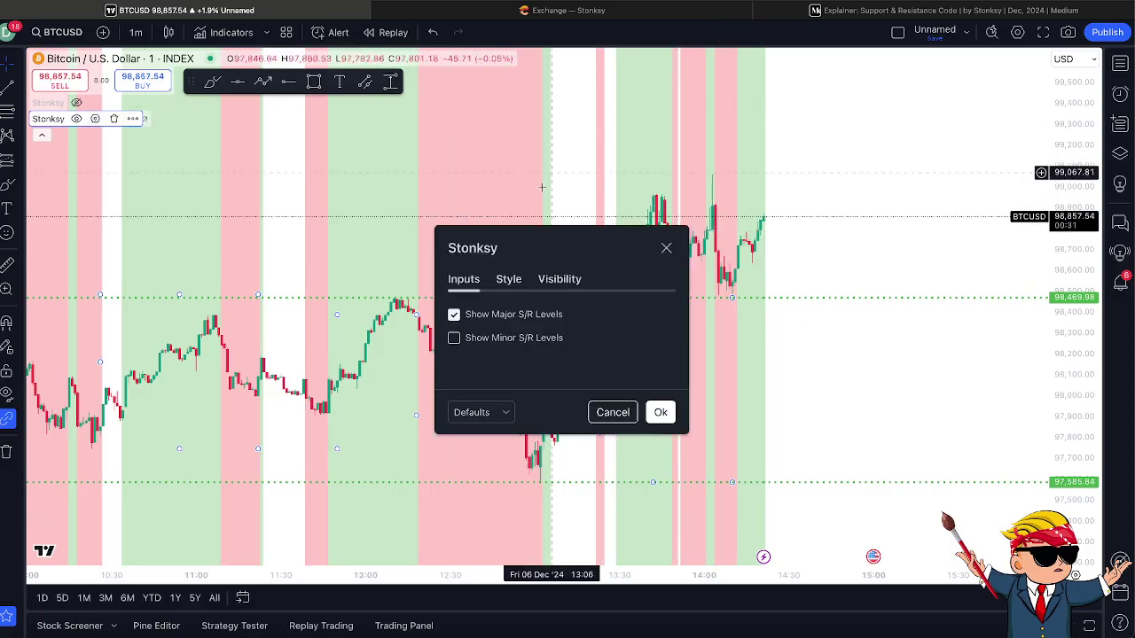
click(661, 413)
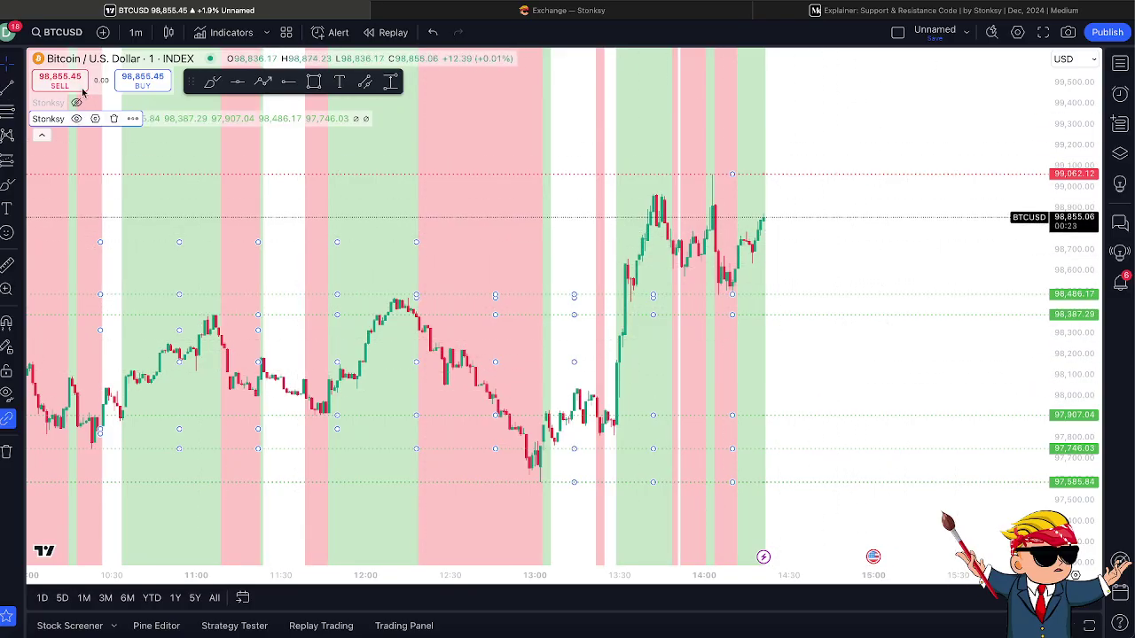
click(95, 119)
click(454, 314)
click(661, 412)
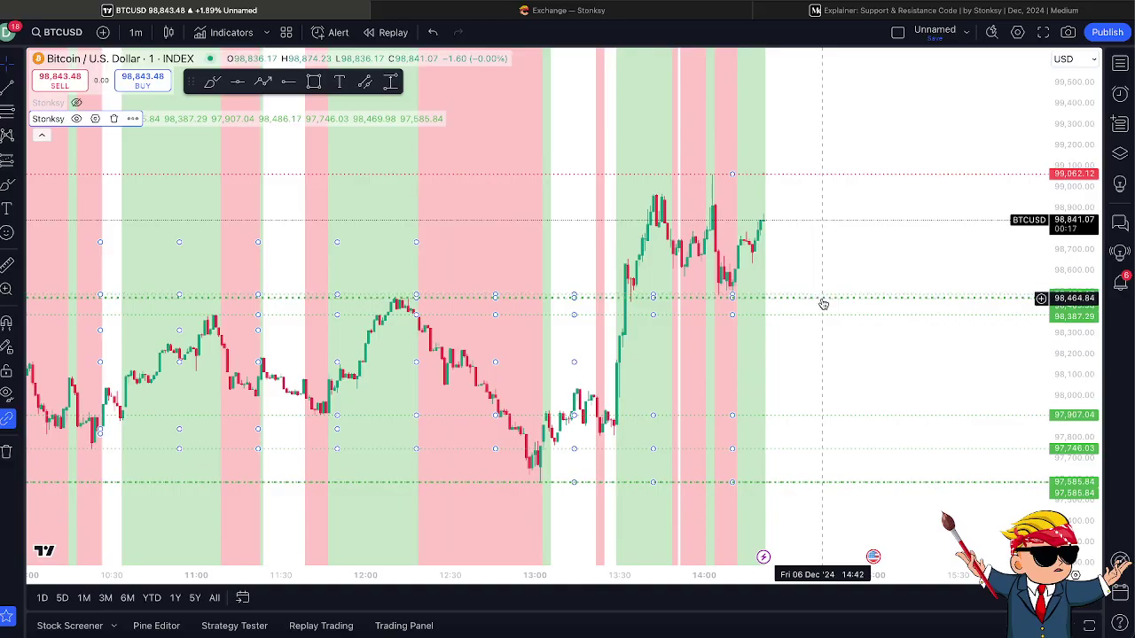
Pan the chart left and back, then open the Stonksy legend's settings
drag(846, 269, 806, 269)
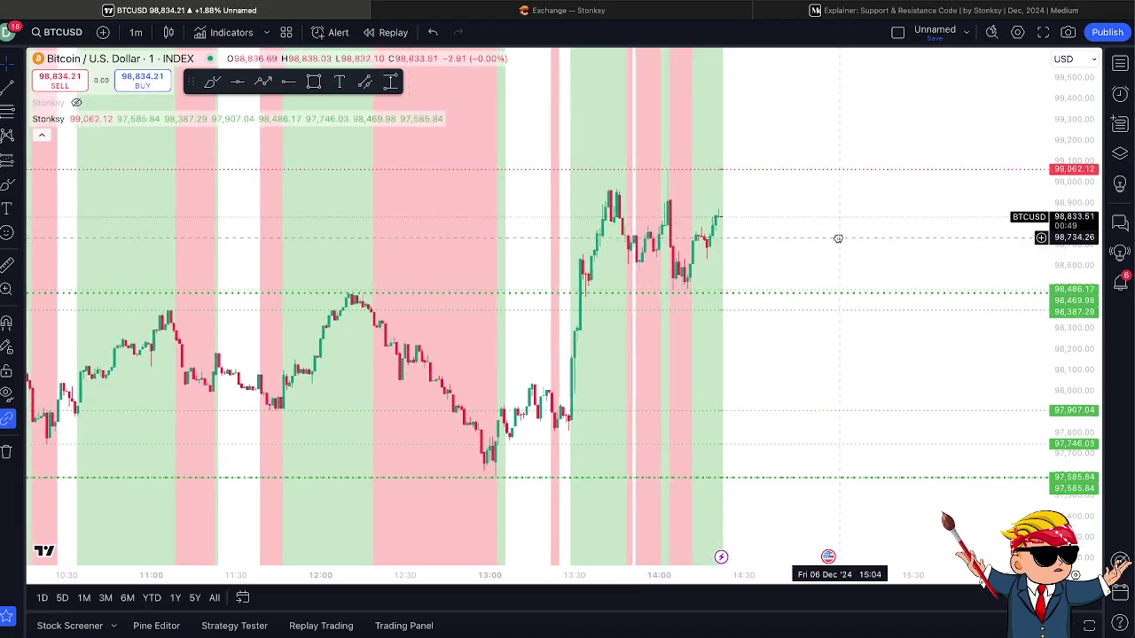
drag(839, 240, 865, 240)
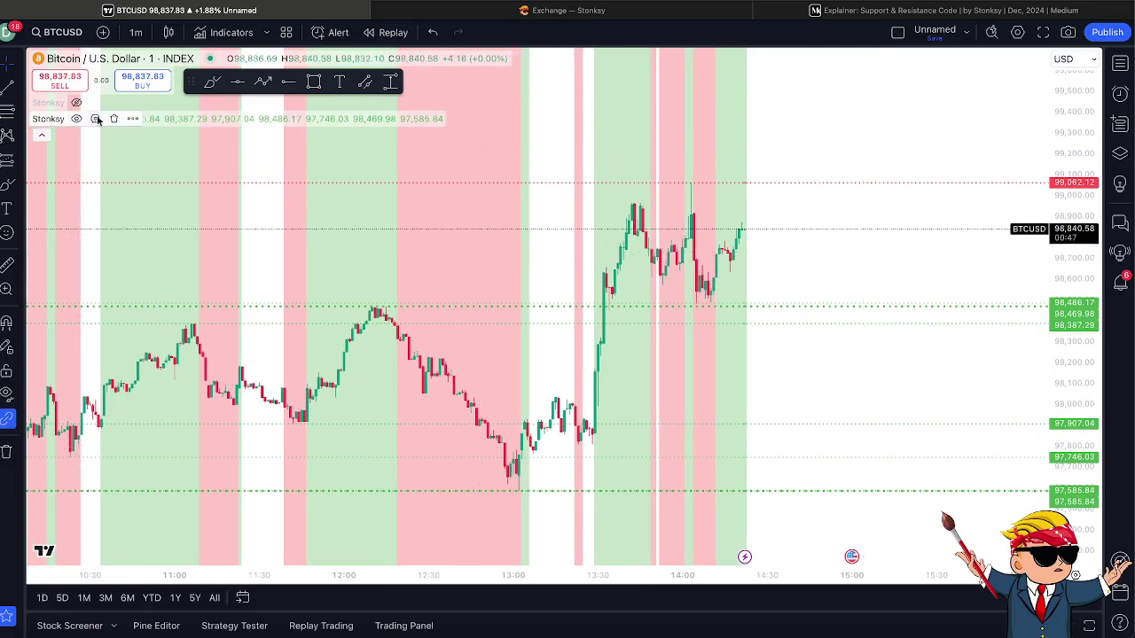
click(95, 119)
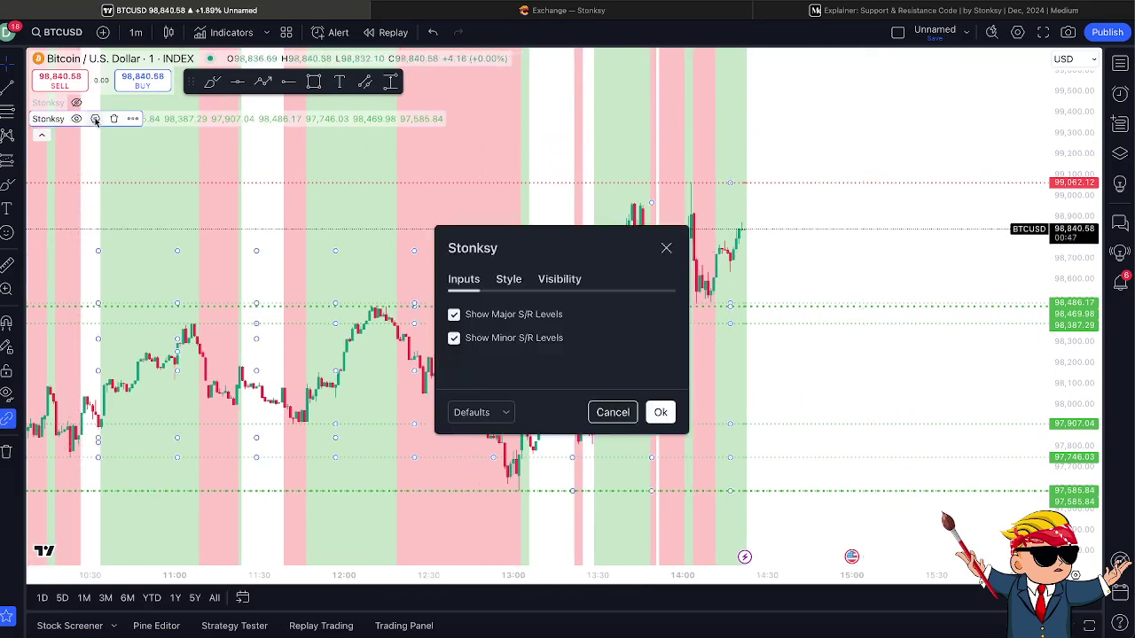
Show the Stonksy Style tab and scroll to the third and fourth Plot colours
click(510, 280)
scroll(567, 191, down, 10)
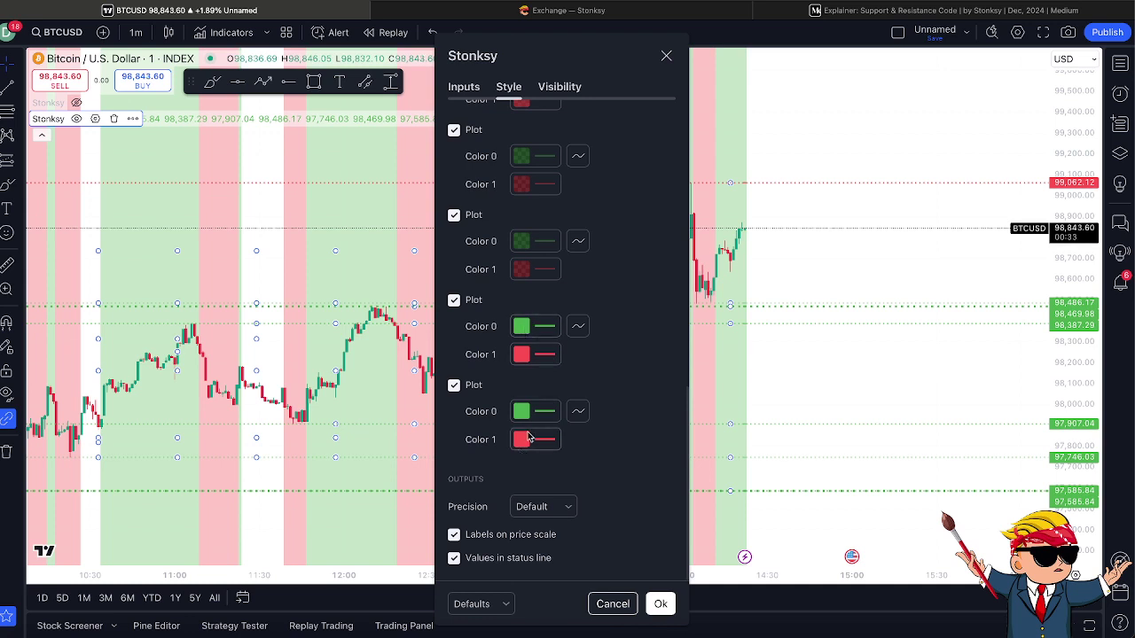
scroll(603, 385, up, 5)
scroll(603, 385, down, 2)
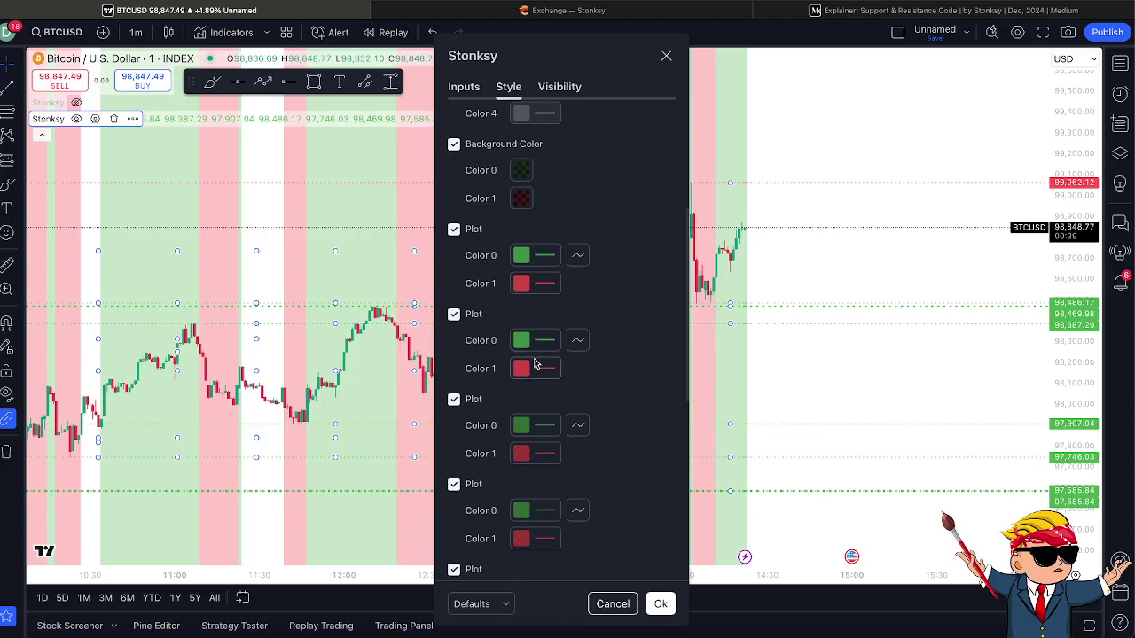
scroll(537, 470, down, 2)
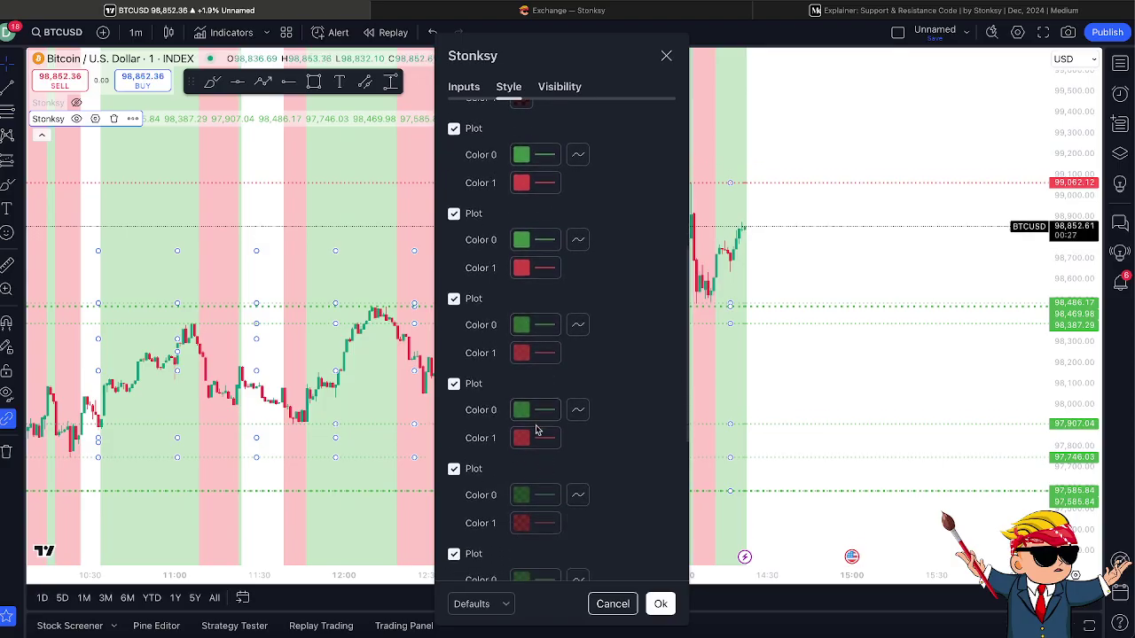
scroll(546, 393, up, 3)
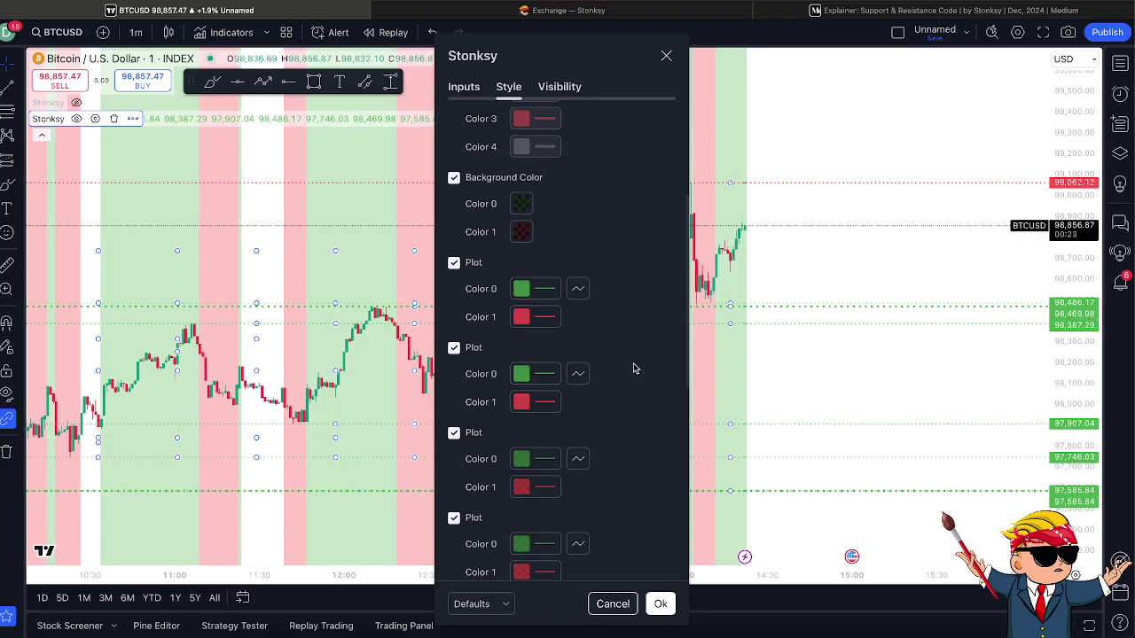
scroll(625, 355, down, 3)
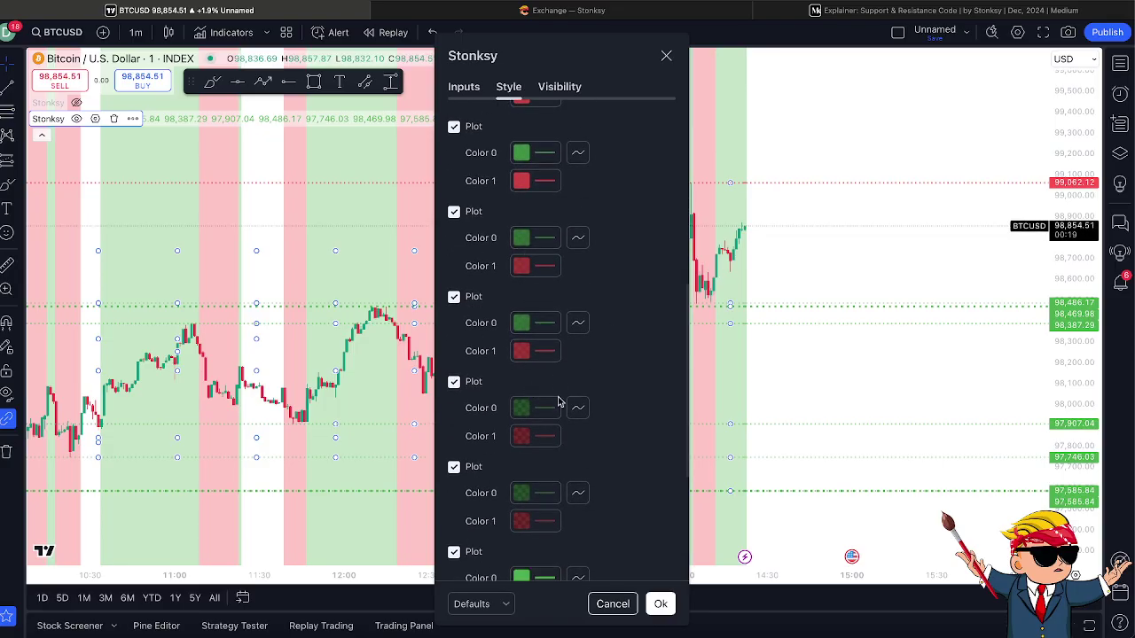
scroll(558, 352, down, 4)
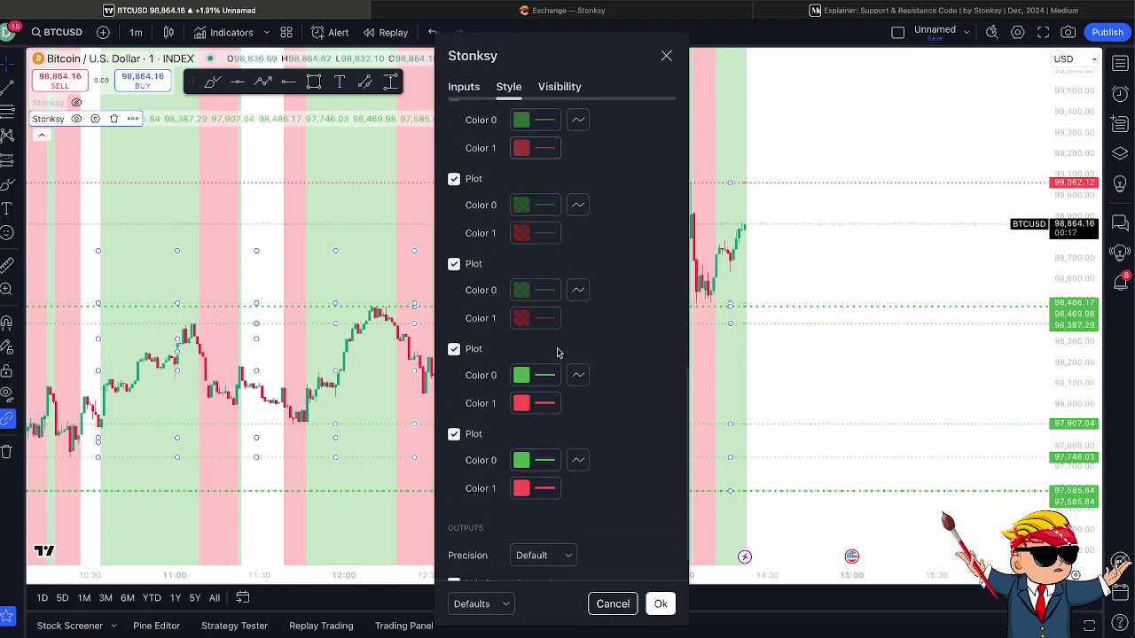
scroll(557, 352, down, 1)
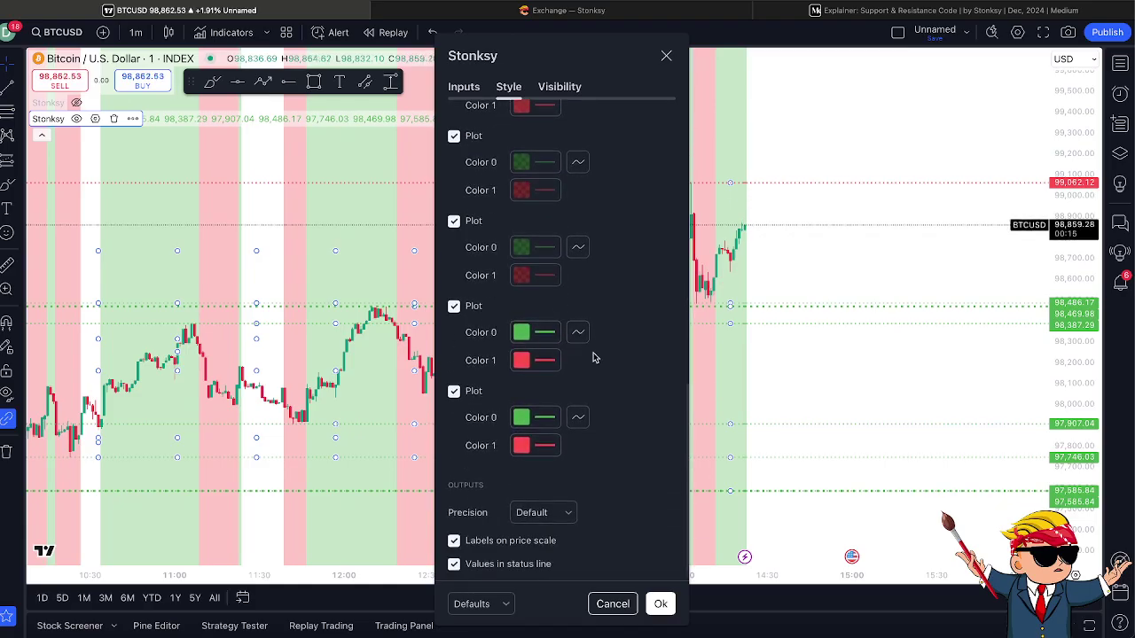
Set the third plot's Color 0 to blue and the fourth plot's Color 0 to red
click(537, 334)
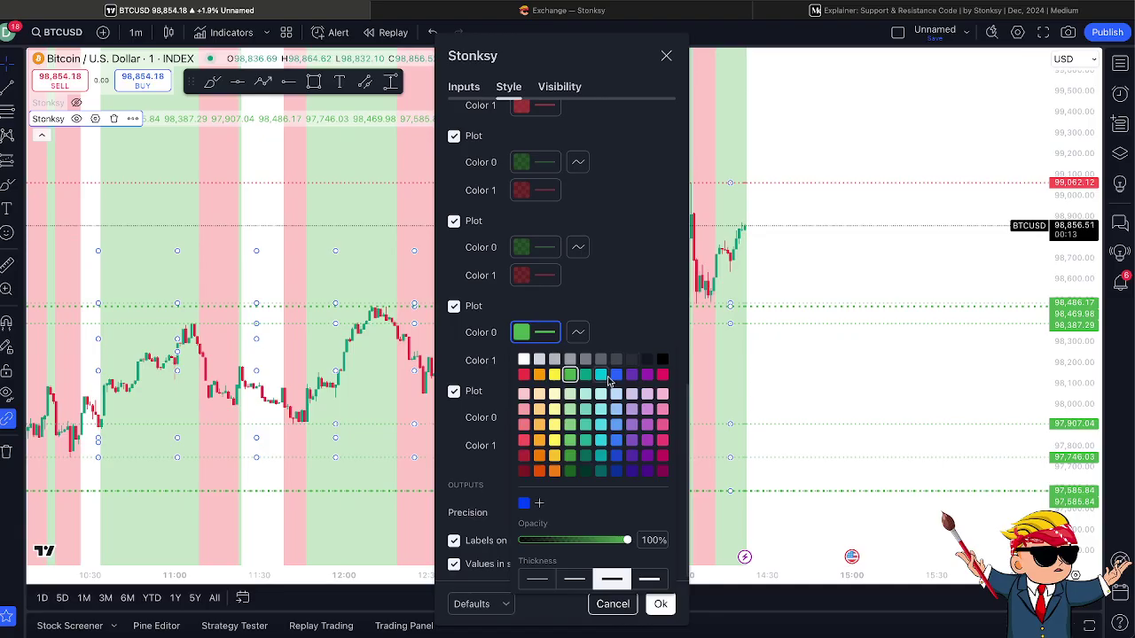
click(615, 375)
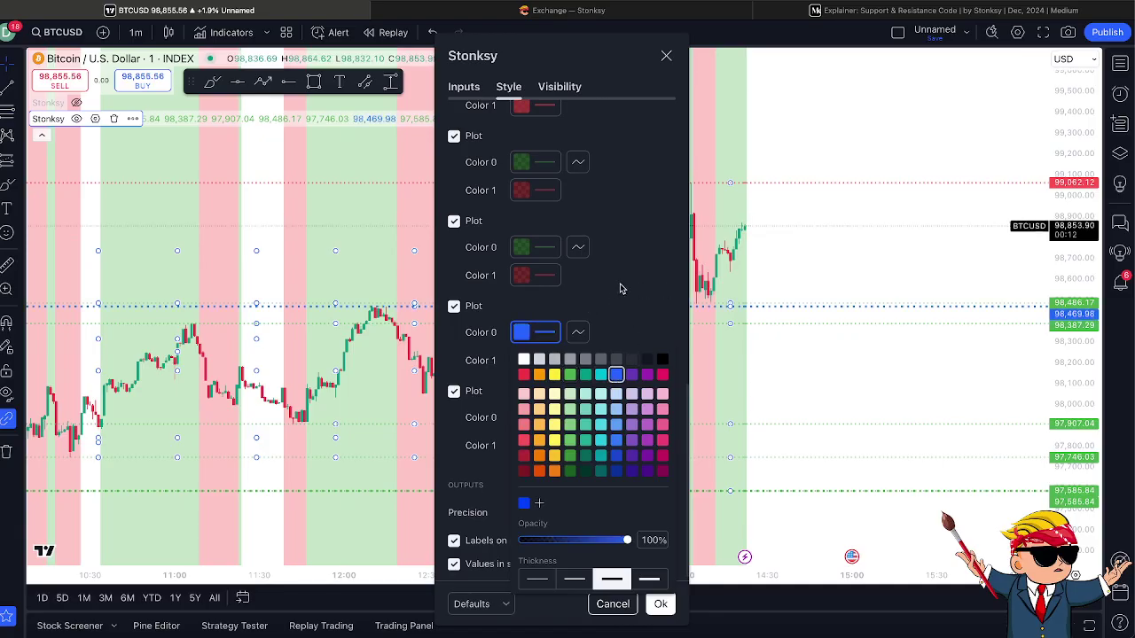
click(547, 421)
click(545, 423)
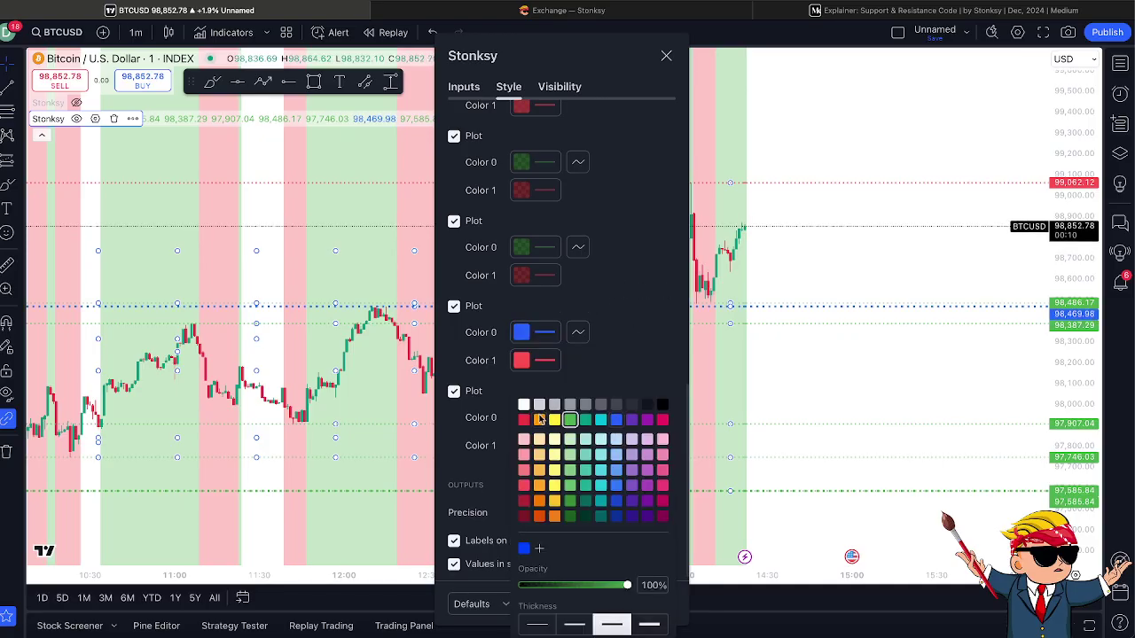
click(523, 420)
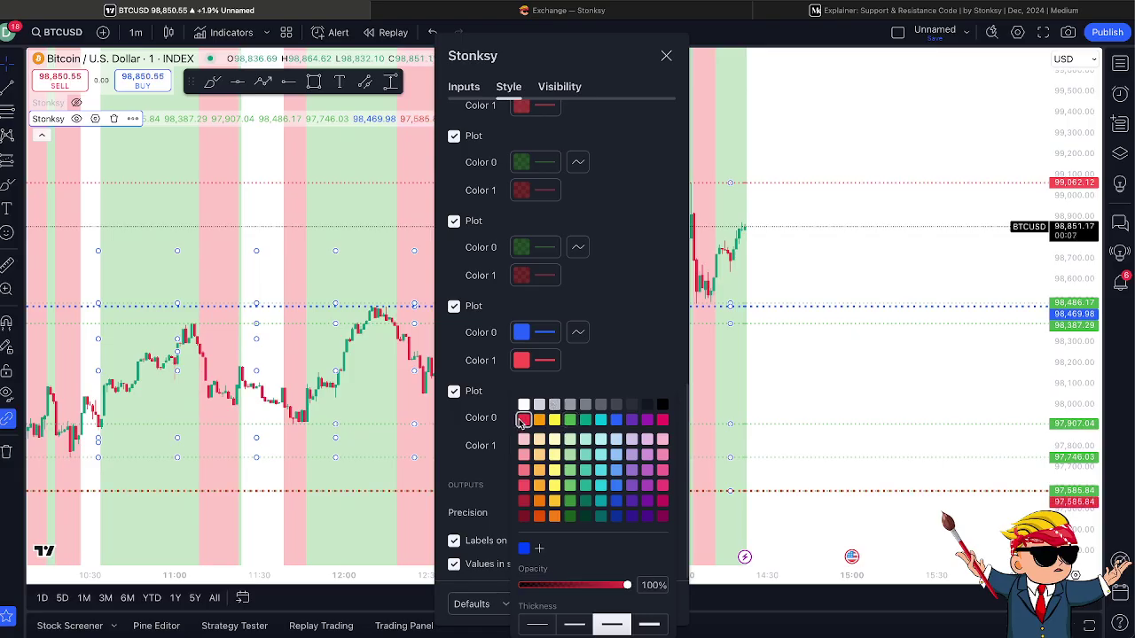
click(623, 367)
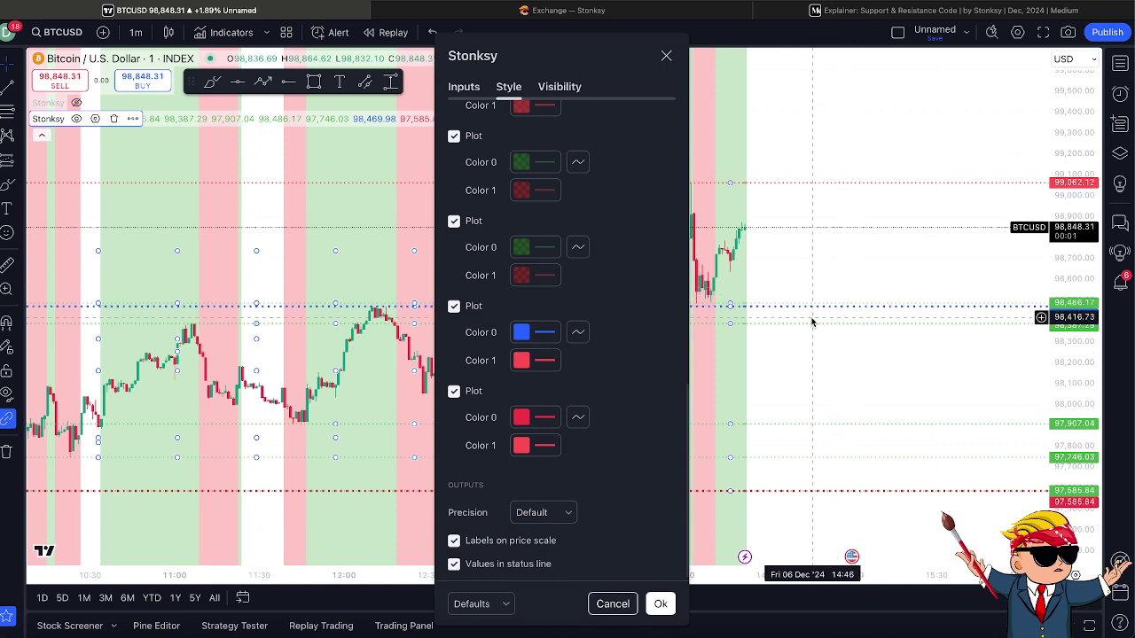
Set the third plot's Color 1 blue and the fourth's red, apply, and pan the chart
click(532, 362)
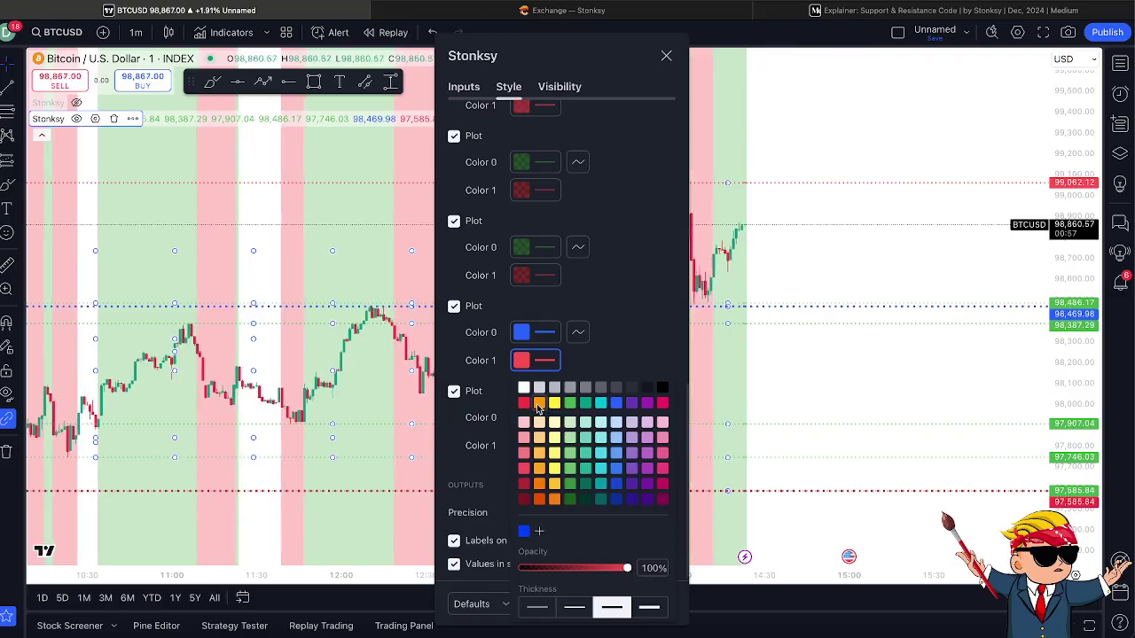
click(618, 407)
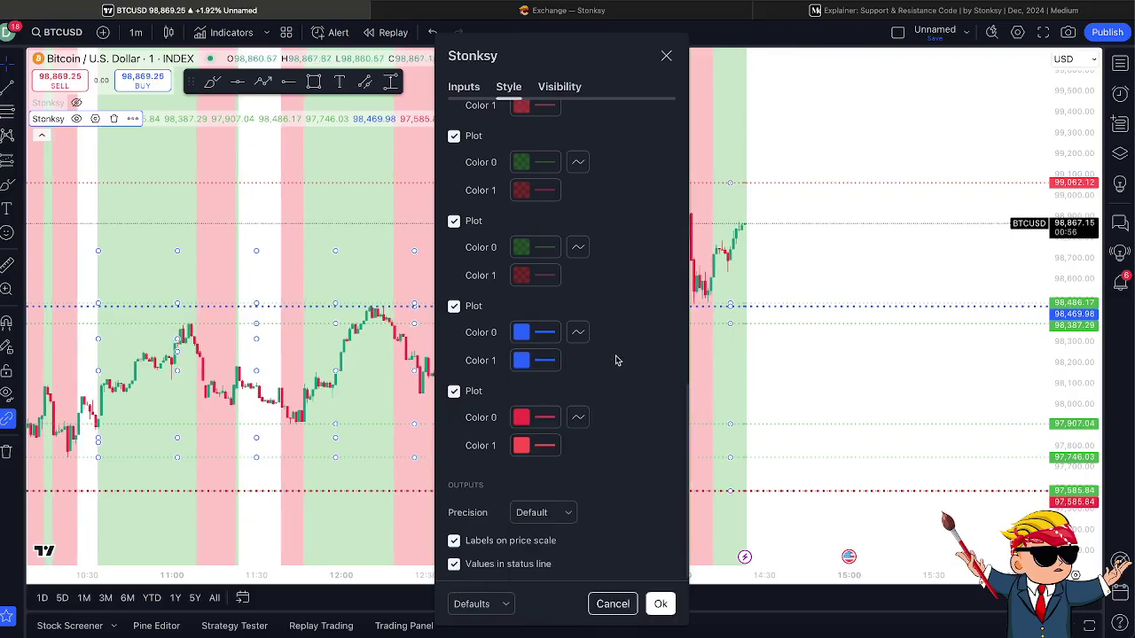
click(530, 445)
click(523, 419)
click(631, 362)
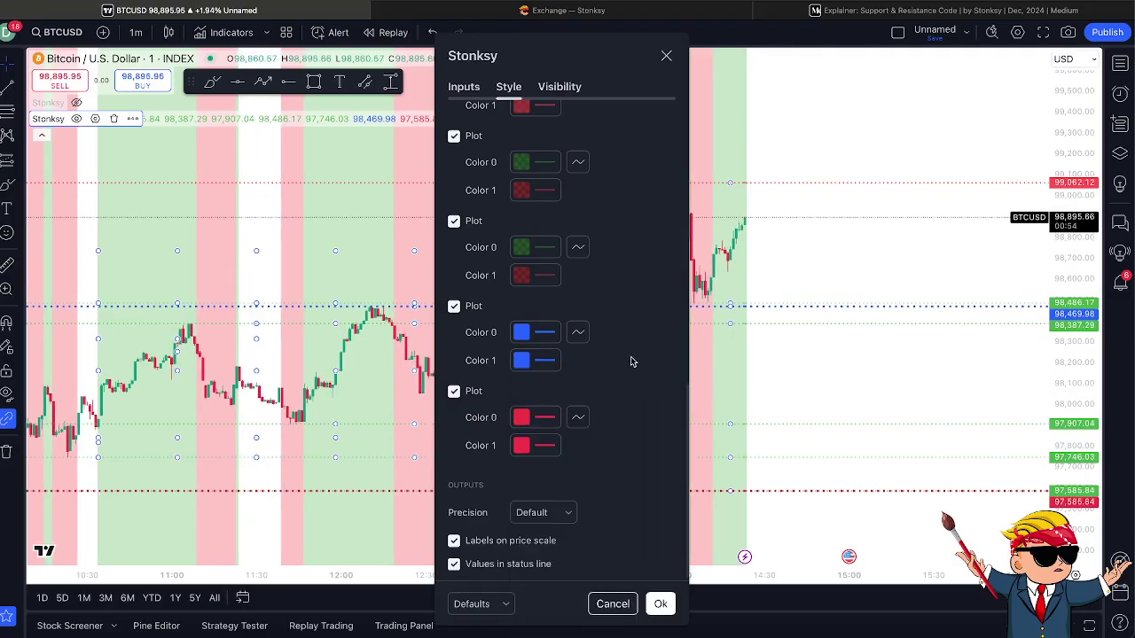
click(649, 603)
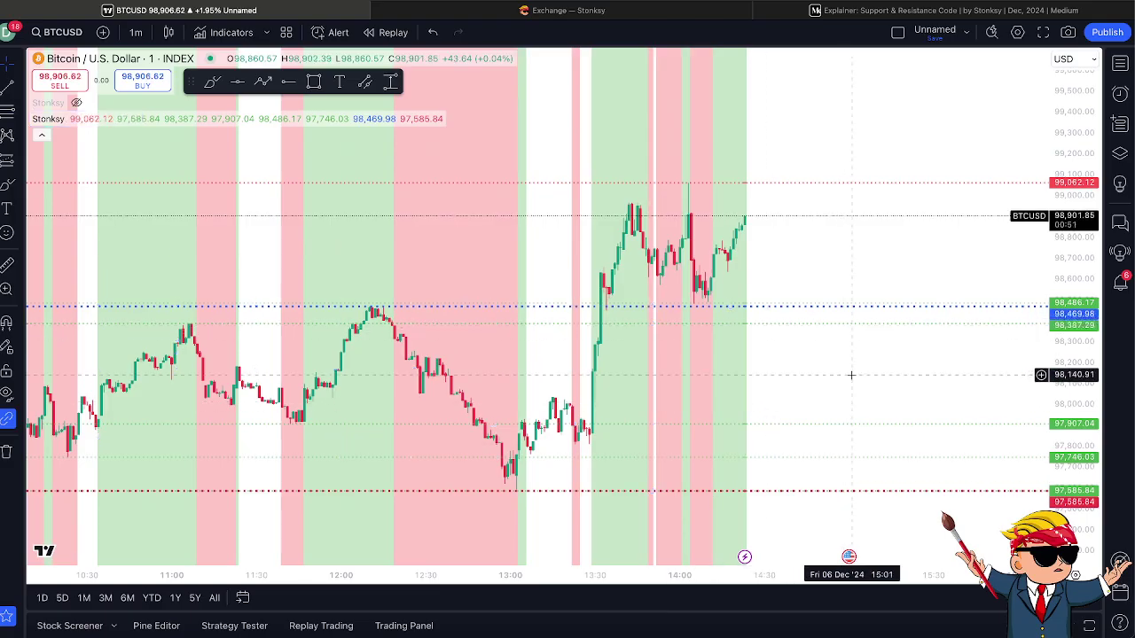
drag(851, 375, 790, 338)
drag(890, 252, 940, 272)
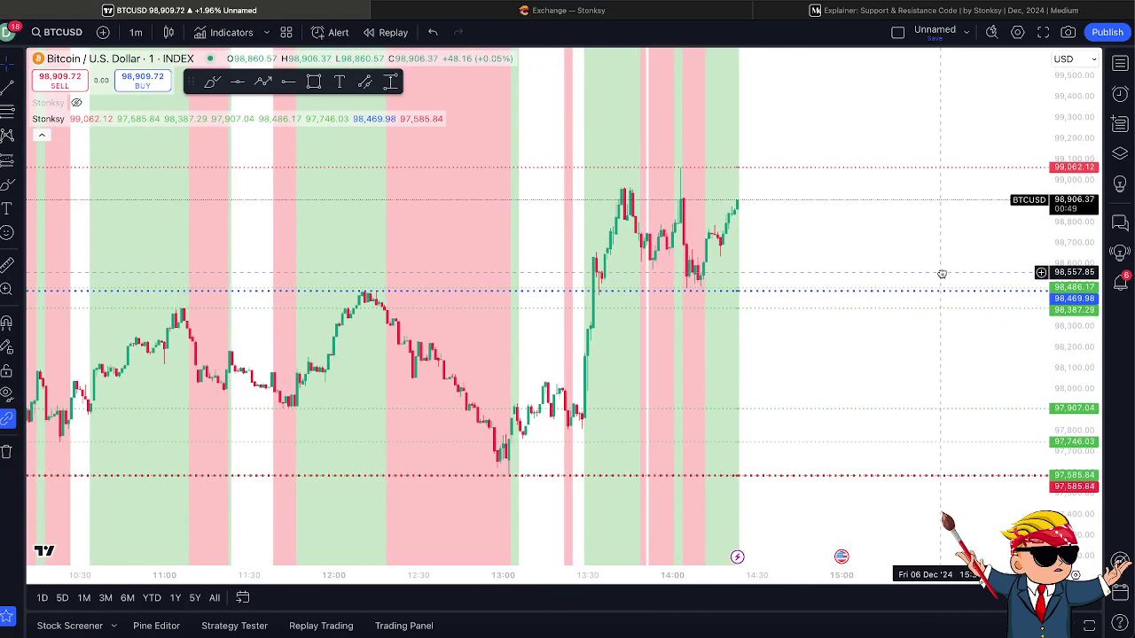
Reopen Stonksy settings and set the third plot's colours back to green and red
mouse_move(58, 121)
click(93, 119)
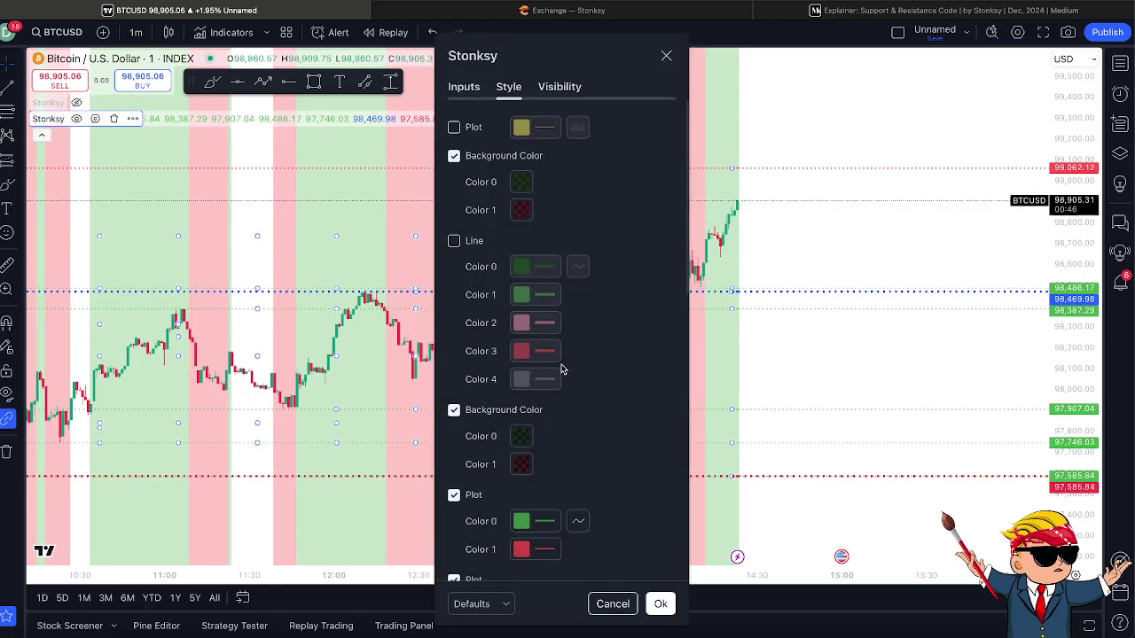
scroll(561, 369, down, 5)
click(532, 337)
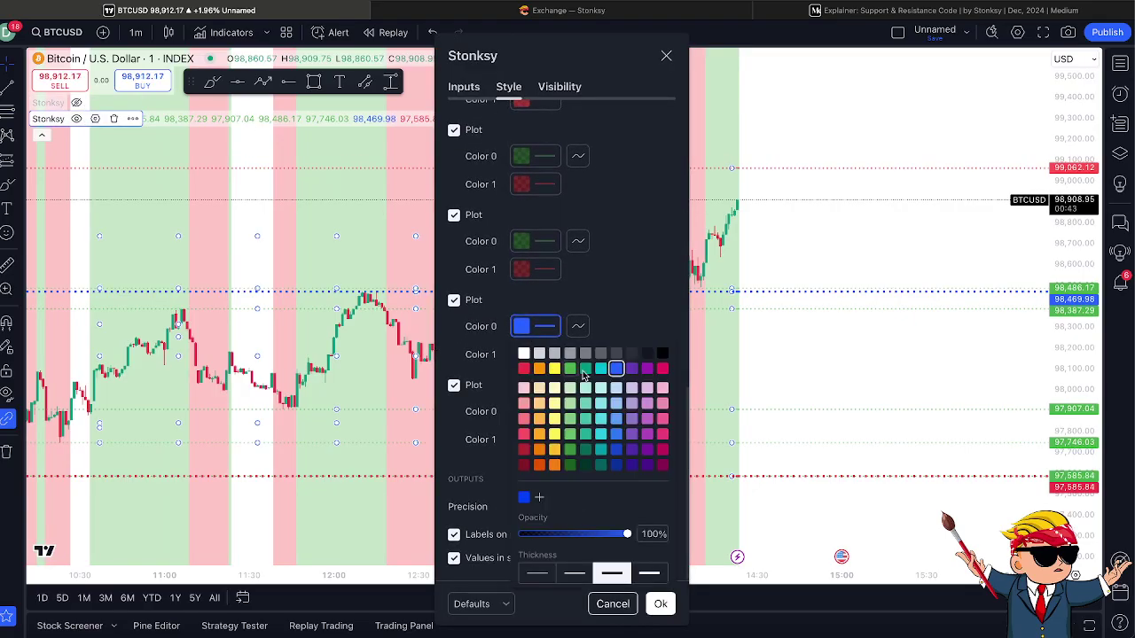
click(570, 368)
click(536, 359)
click(534, 357)
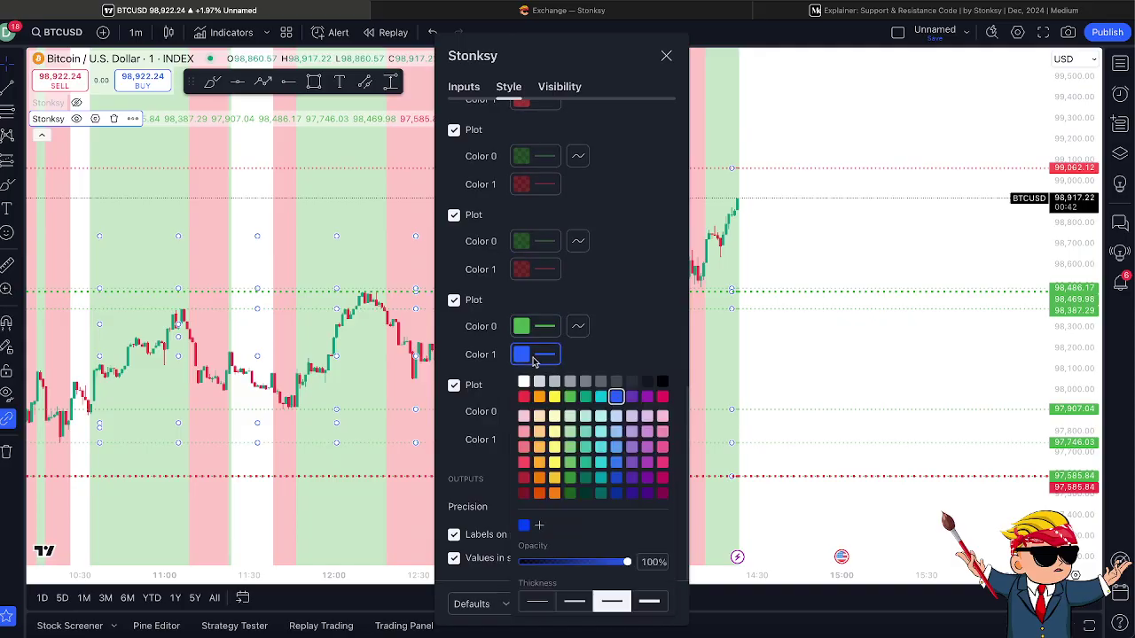
click(523, 399)
Set the fourth plot's Color 0 back to green and scroll through the style options
click(532, 410)
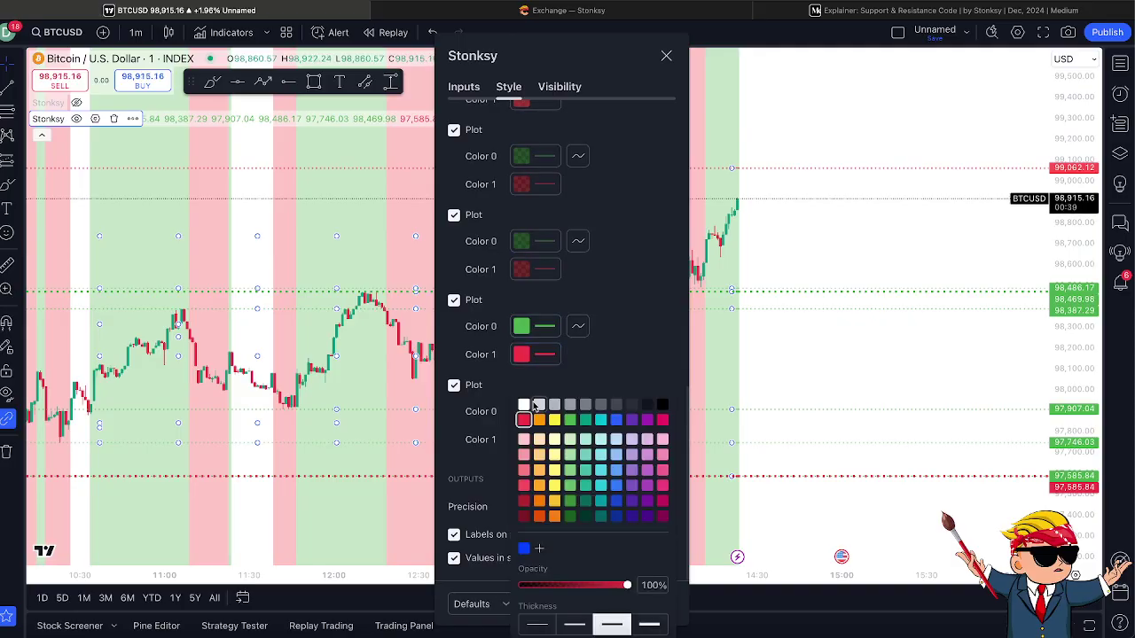
click(570, 420)
click(624, 360)
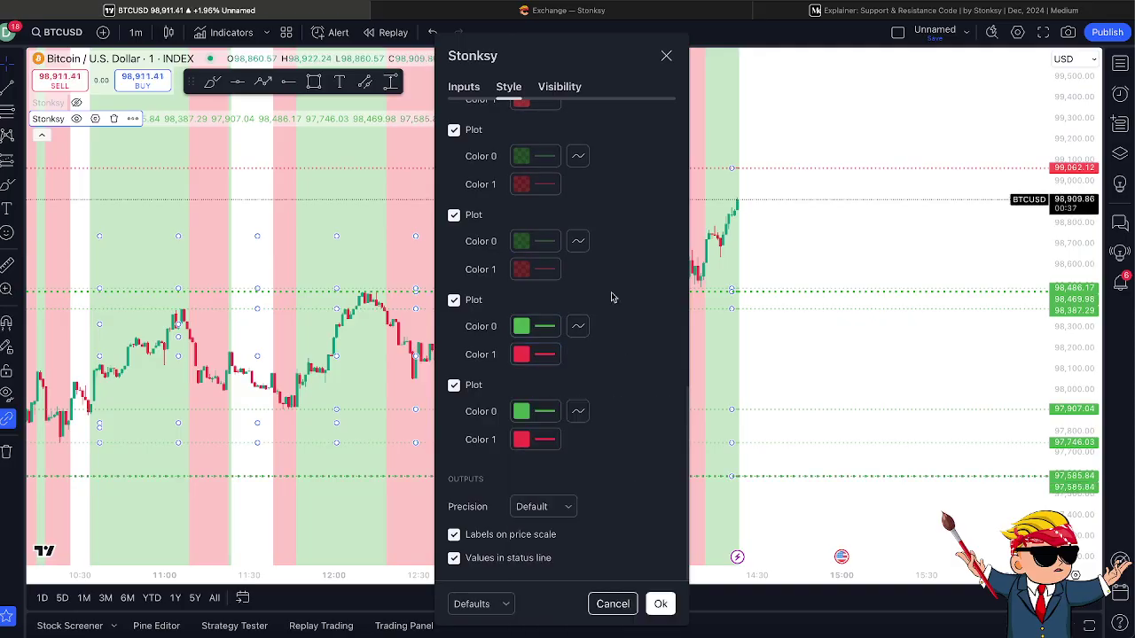
scroll(611, 297, down, 1)
scroll(611, 297, up, 4)
scroll(611, 297, down, 2)
scroll(611, 297, down, 3)
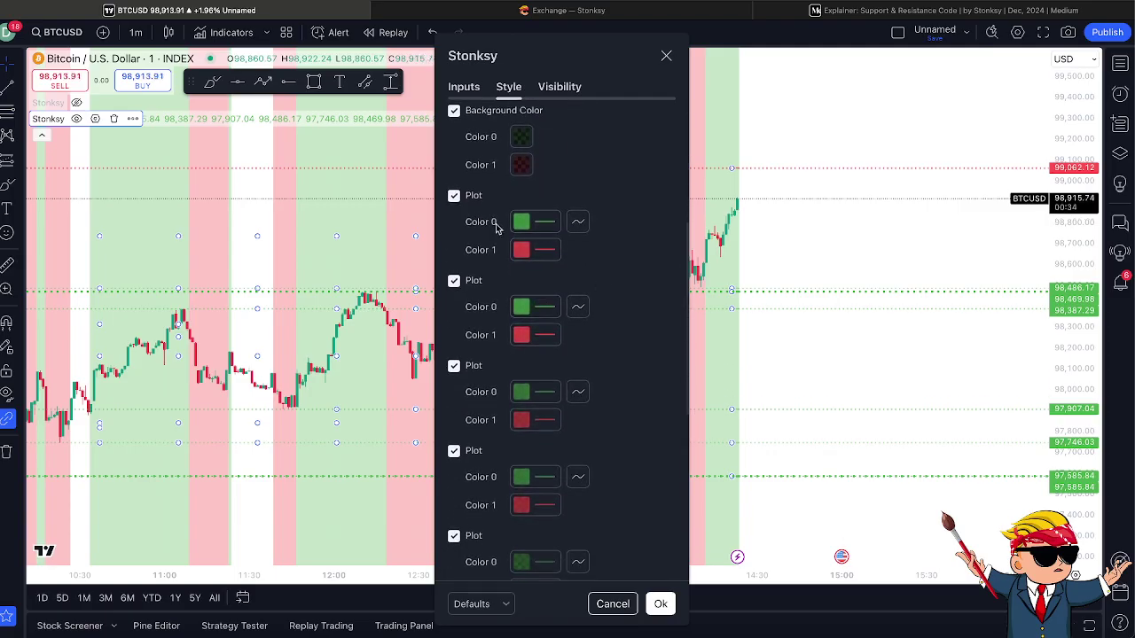
scroll(572, 347, down, 2)
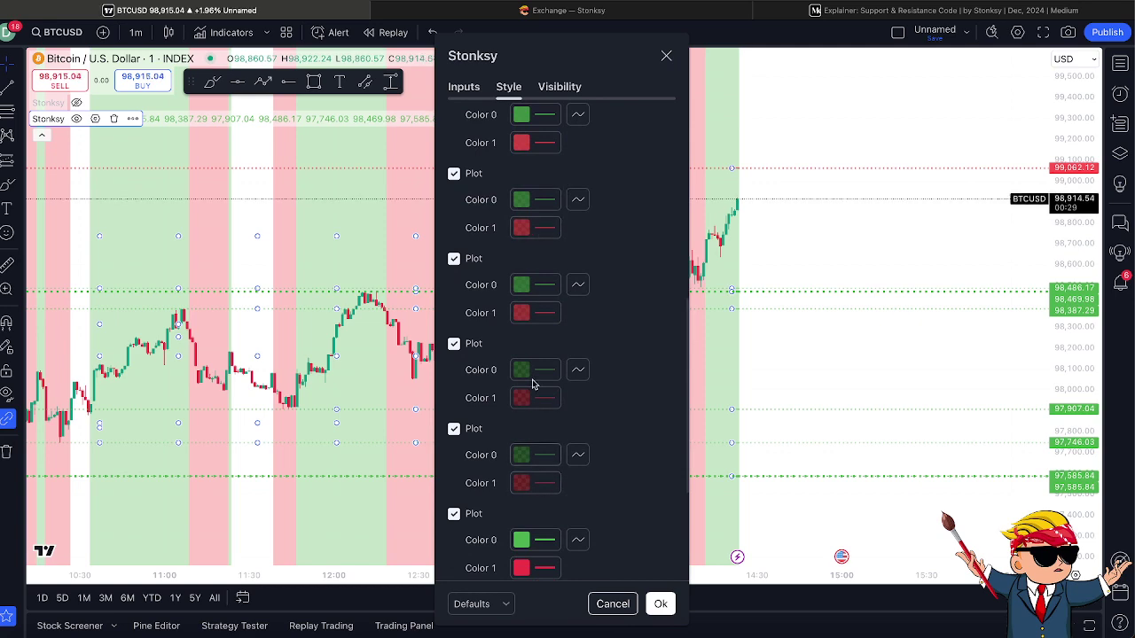
Apply the restored colours, then pan and stretch the price axis around the 97,585.84–99,062.12 levels
click(608, 611)
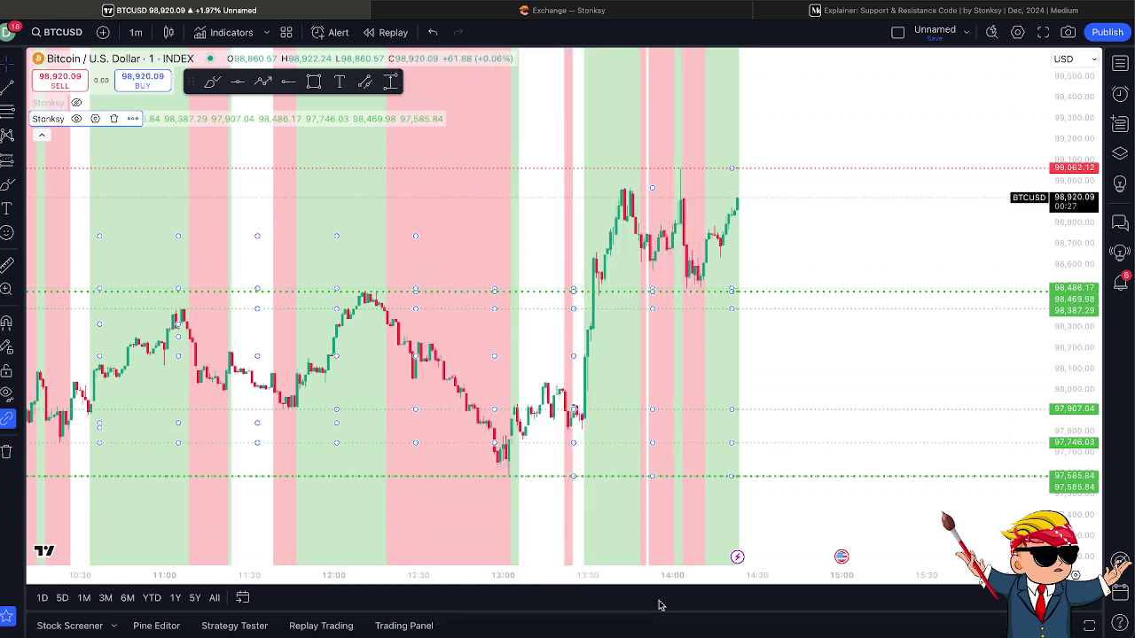
drag(907, 240, 841, 273)
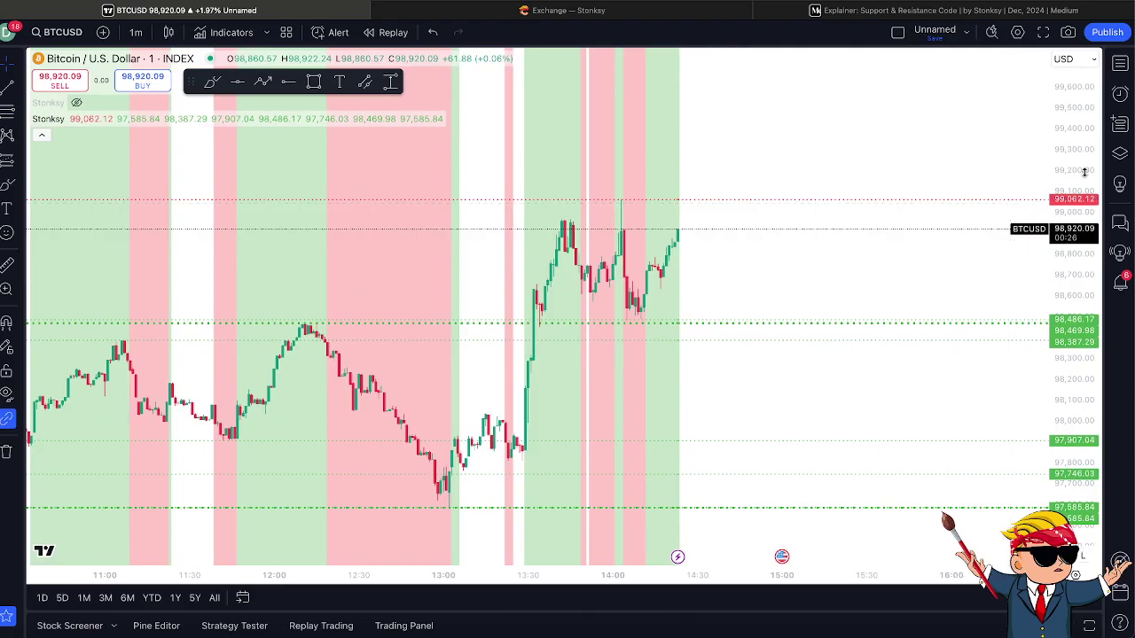
drag(1081, 158, 1081, 222)
drag(848, 342, 841, 316)
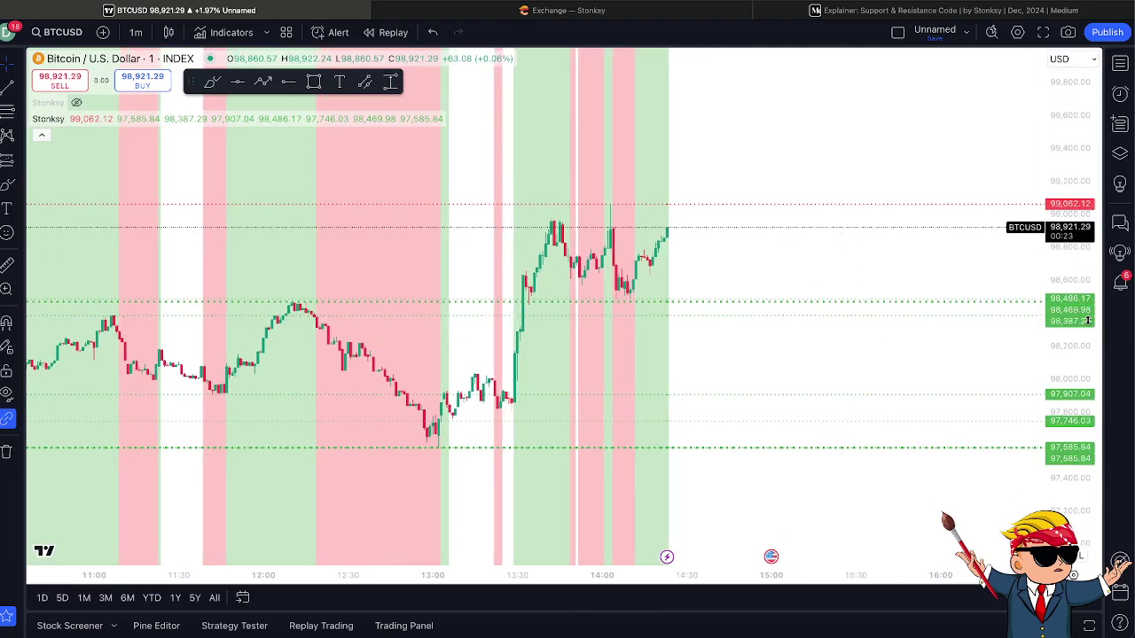
drag(1093, 324, 1089, 302)
drag(904, 261, 892, 228)
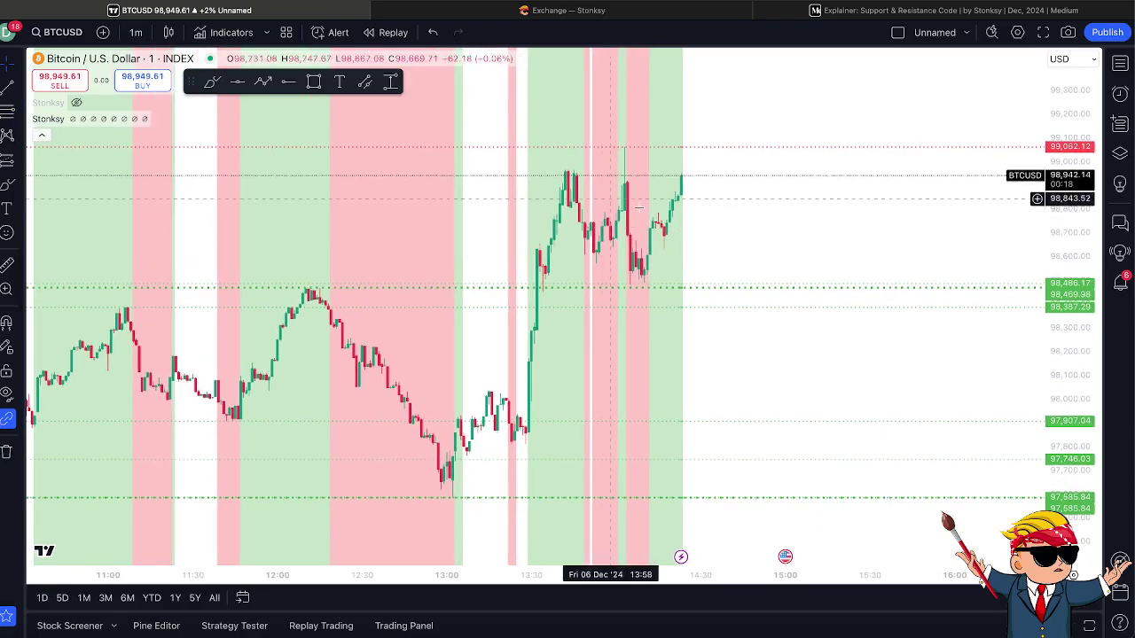
Change the chart interval from 1 minute to 5 minutes
click(135, 32)
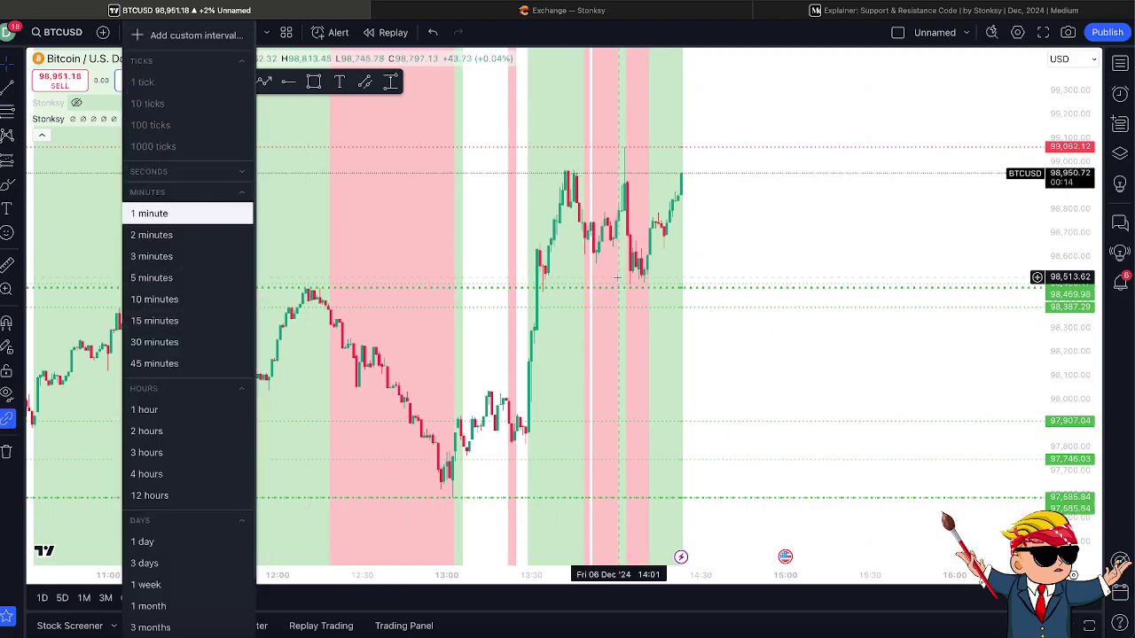
click(203, 215)
click(135, 32)
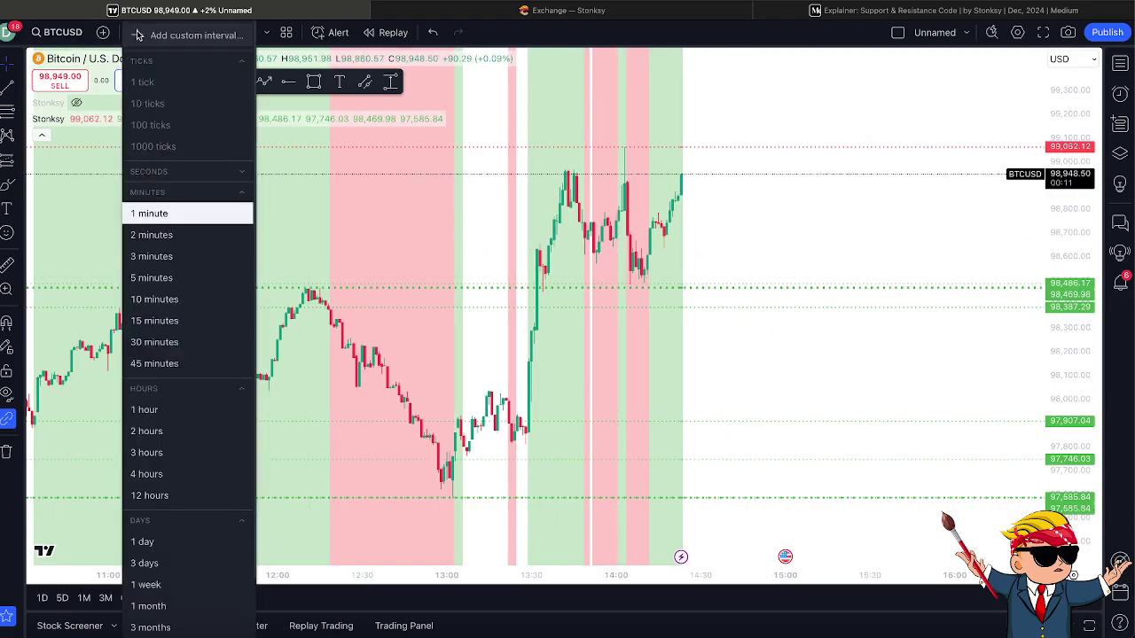
click(164, 257)
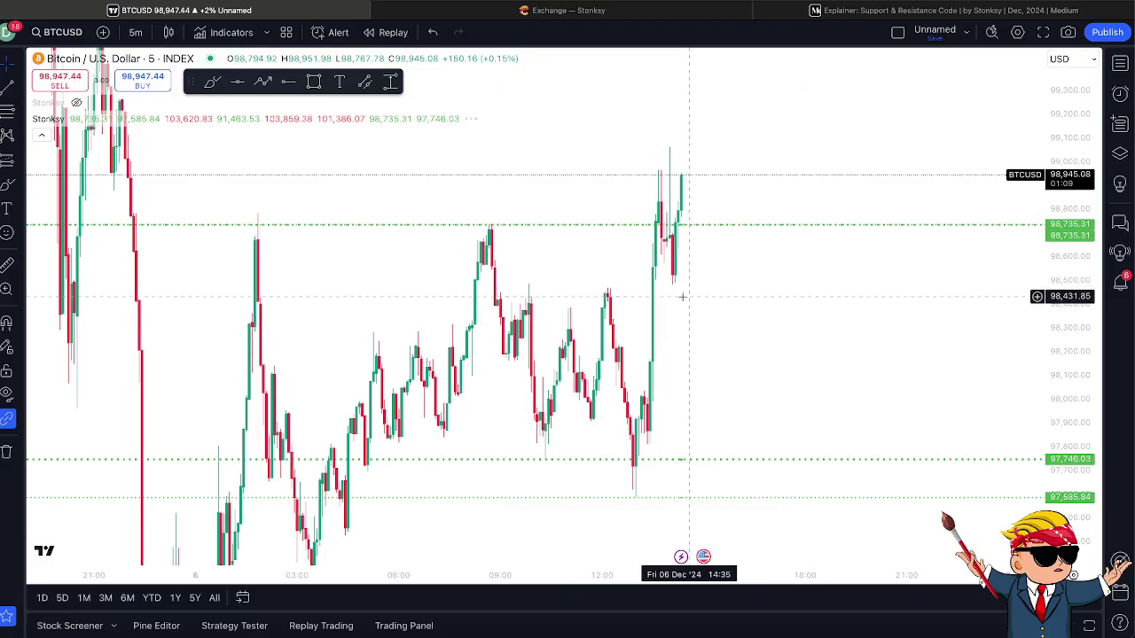